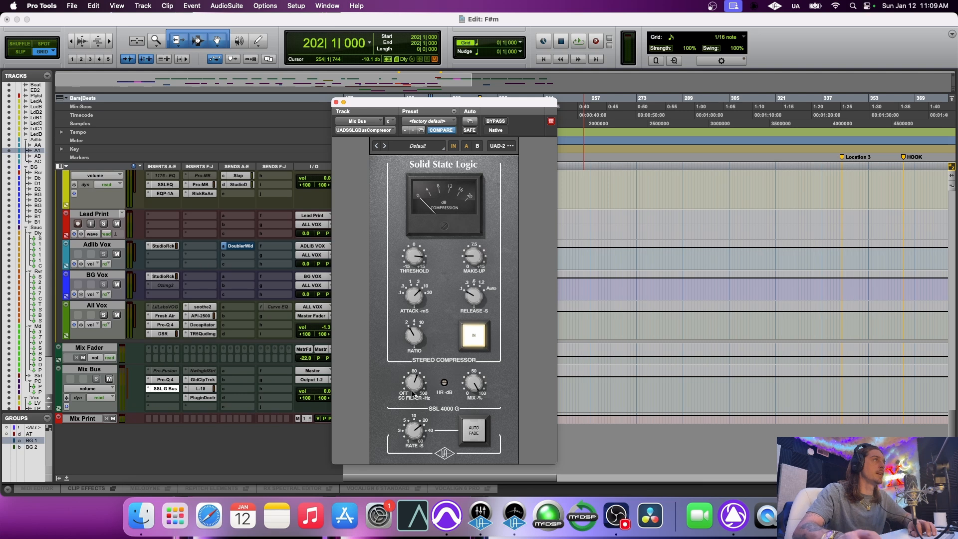
Set the Mix Bus SSL compressor's release to Auto and adjust its threshold by ear during playback
key(space)
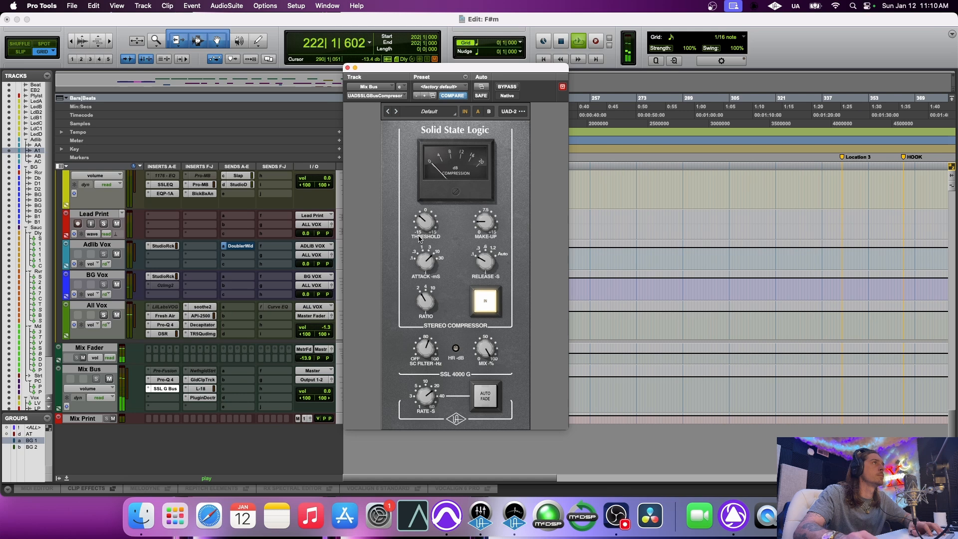
key(space)
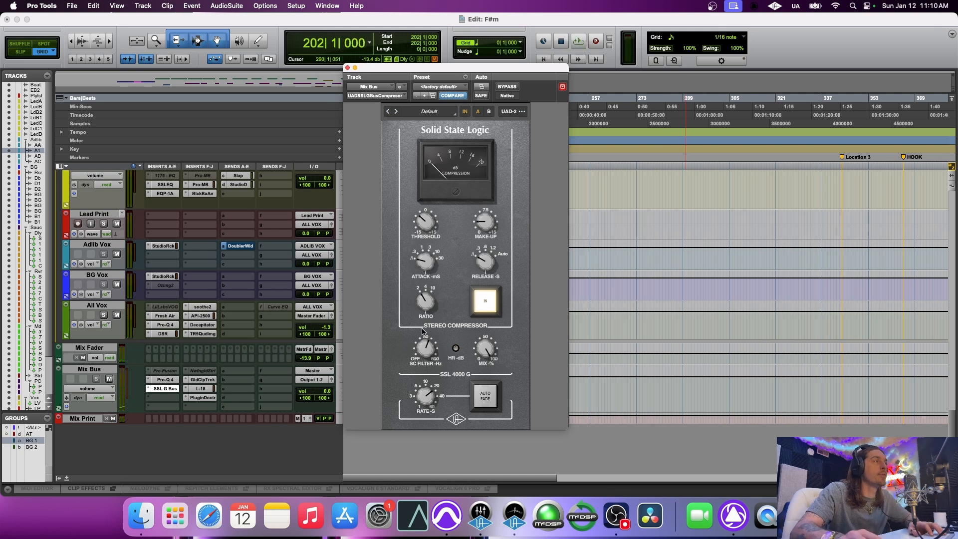
drag(497, 275, 482, 209)
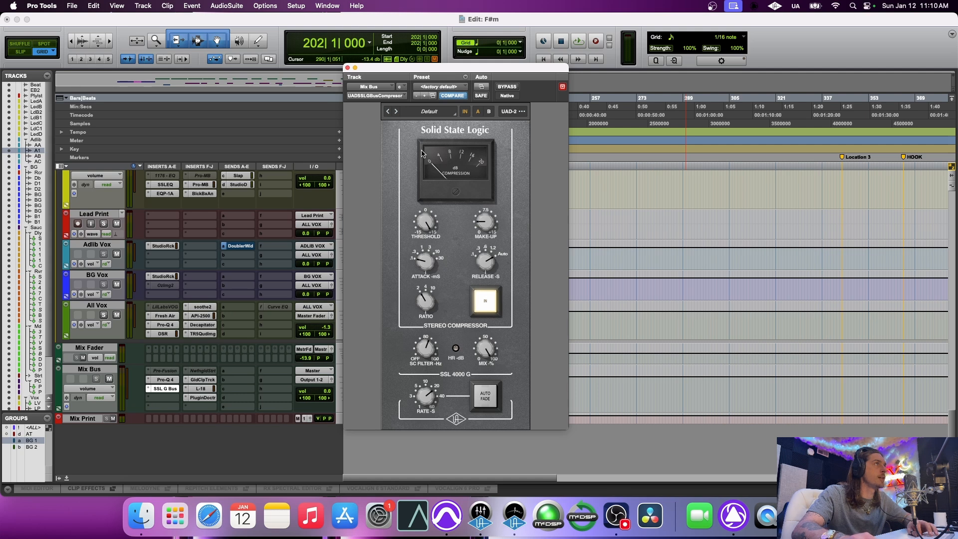
key(space)
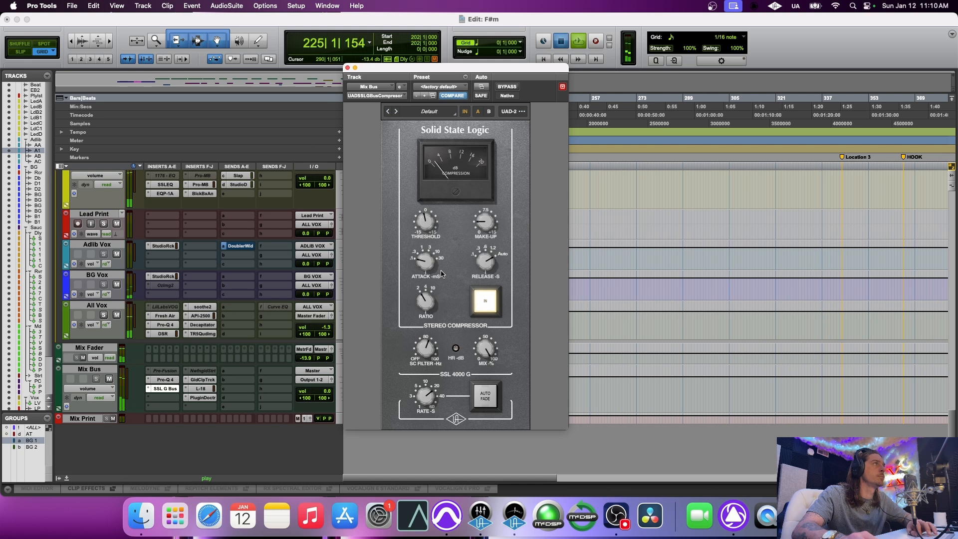
key(space)
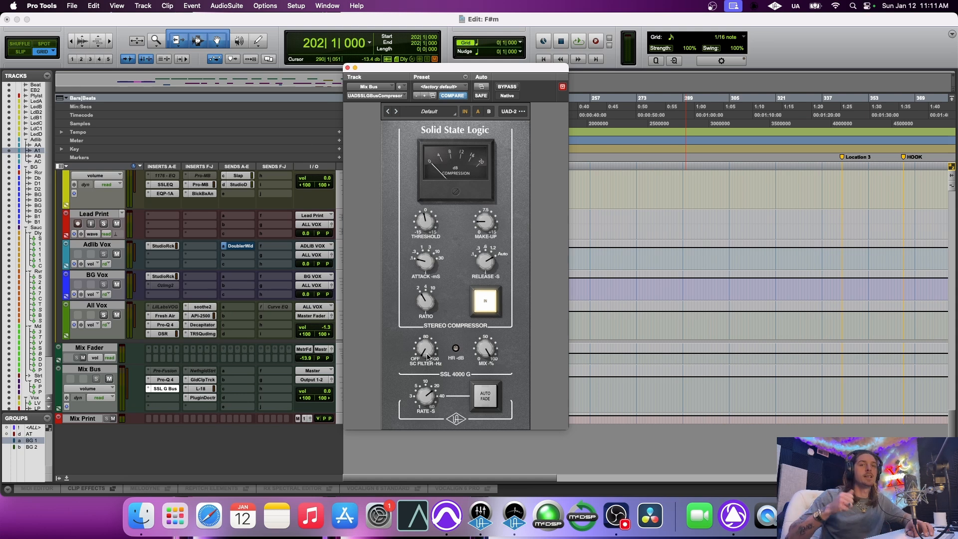
Play the mix from bar 202 to audition the SSL compressor's side-chain filter and attack settings
key(space)
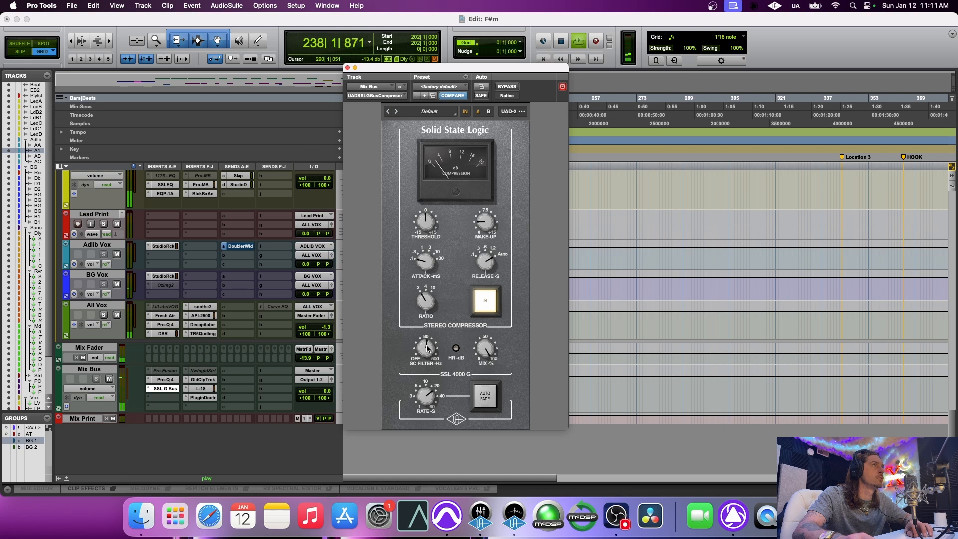
key(space)
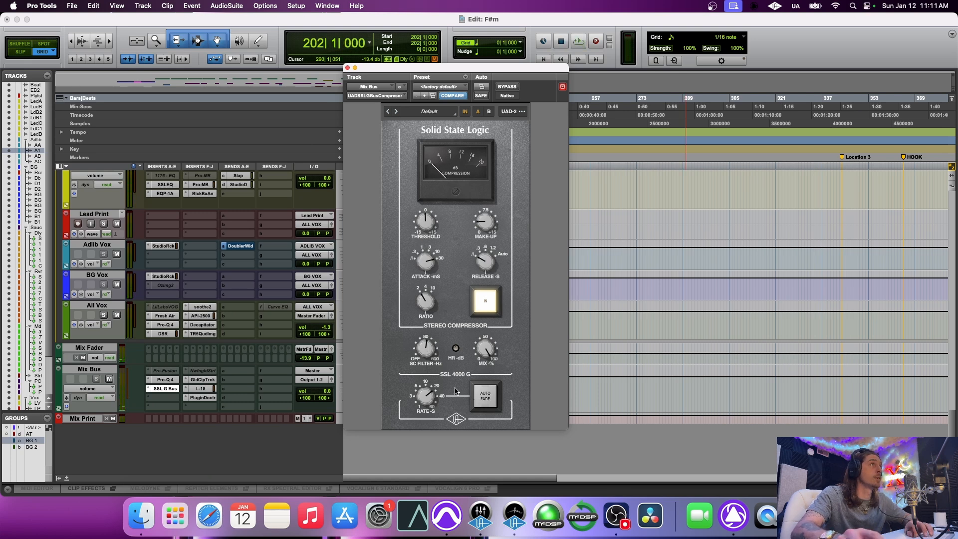
key(space)
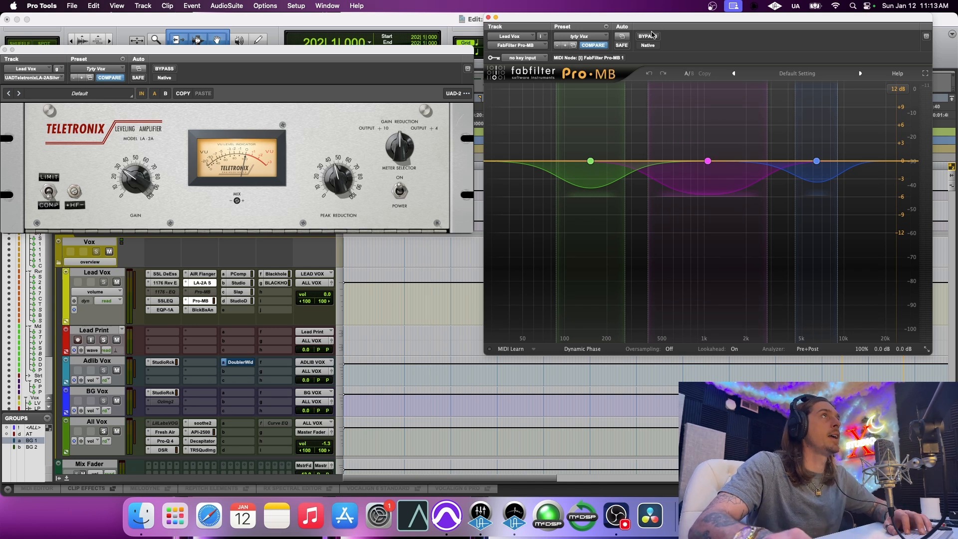
Bypass the Lead Vox Pro-MB and LA-2A, and re-enable the LA-2A during playback to compare its effect
click(648, 36)
click(165, 68)
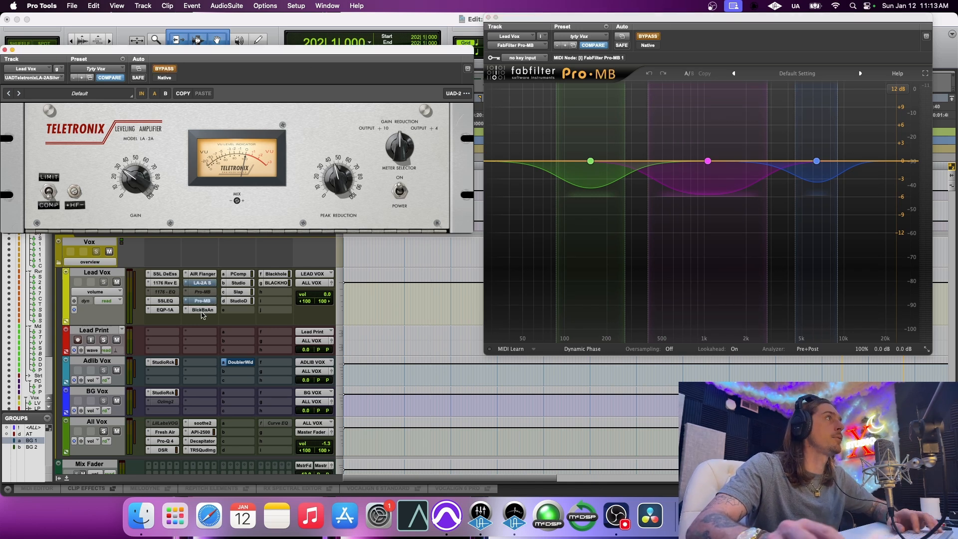
key(space)
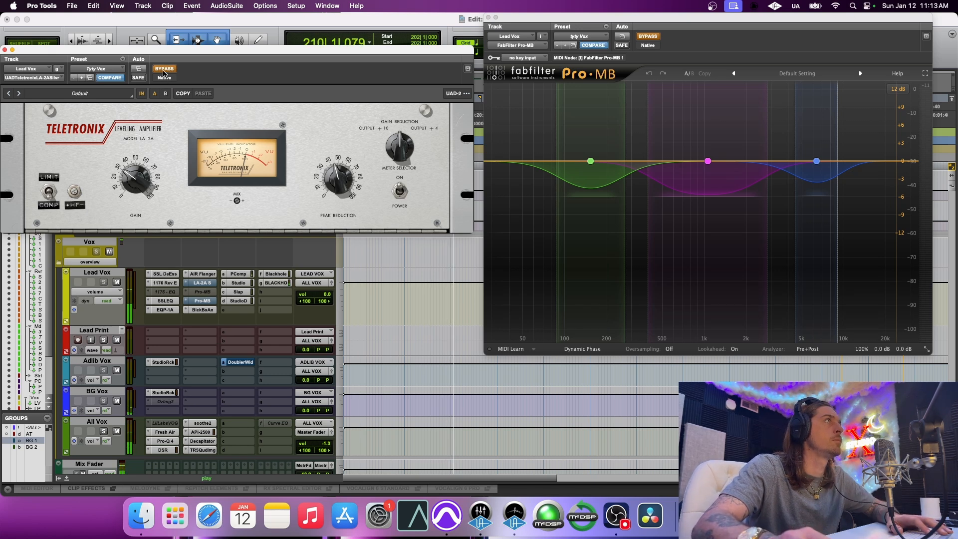
click(164, 70)
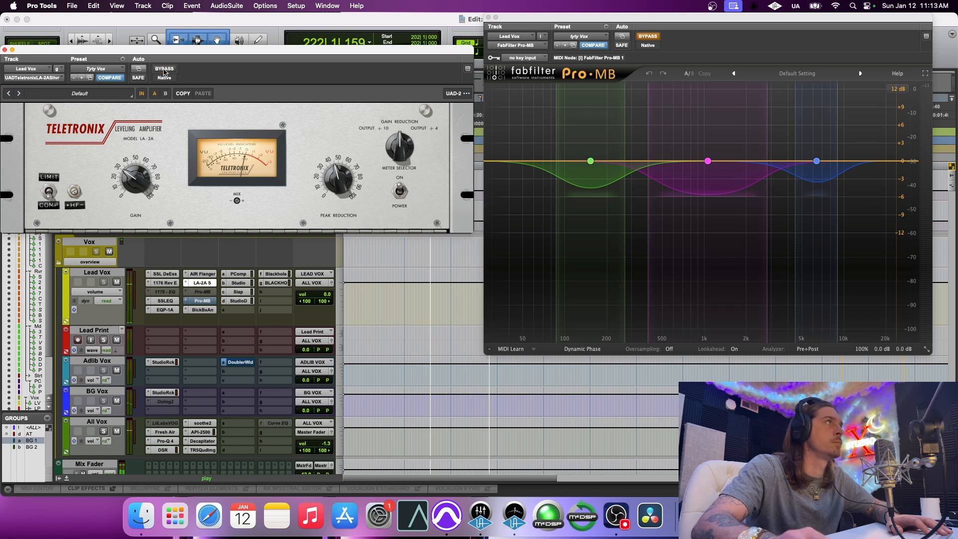
key(space)
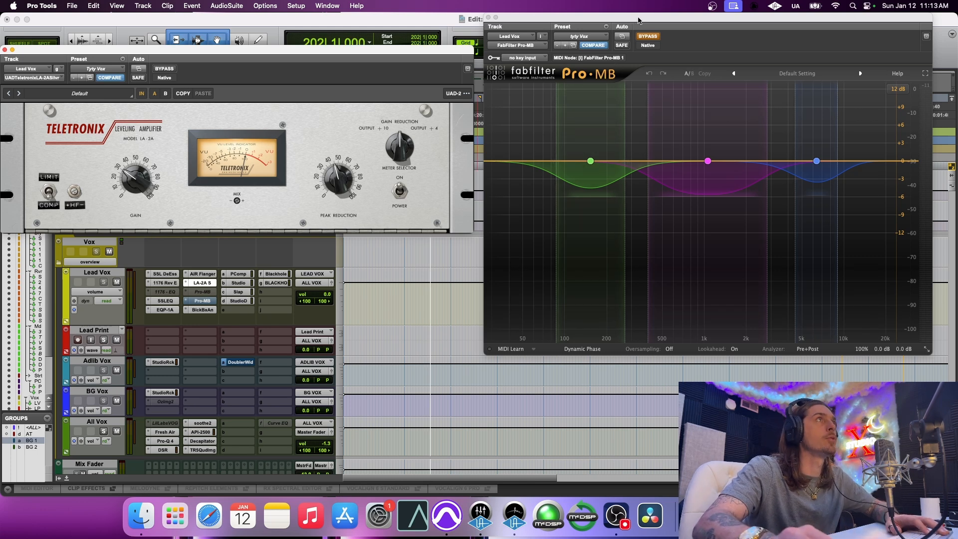
Open the other Pro-MB insert on Lead Vox and load its factory default preset
drag(634, 18, 614, 19)
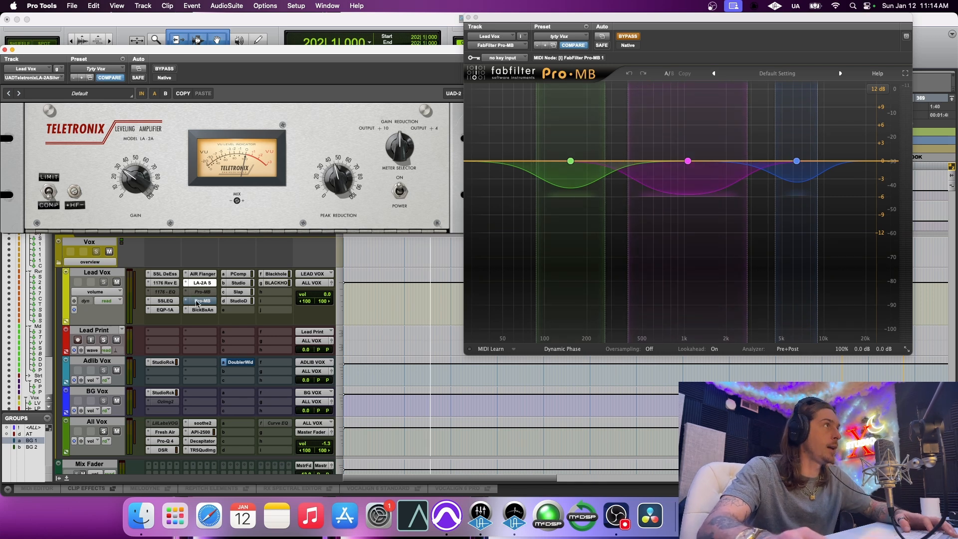
click(196, 302)
click(440, 87)
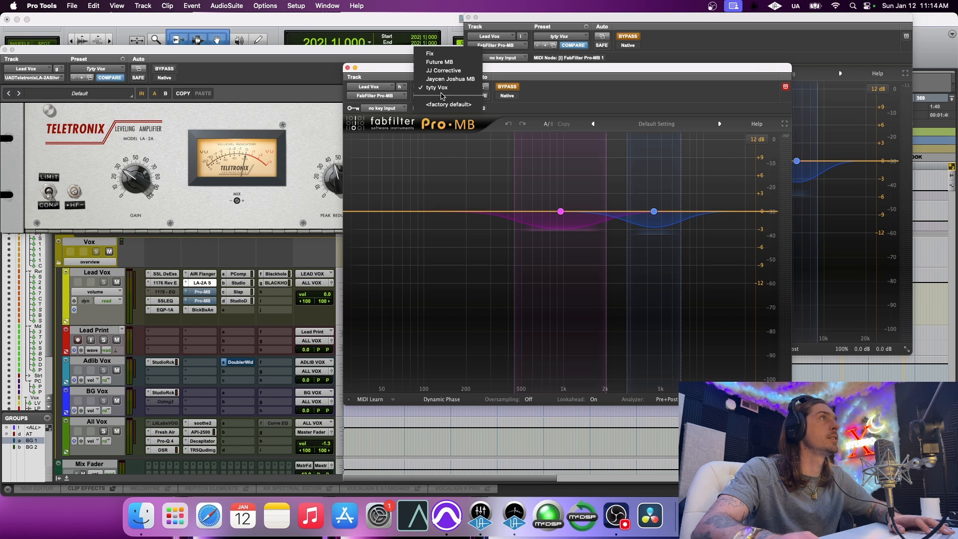
click(442, 105)
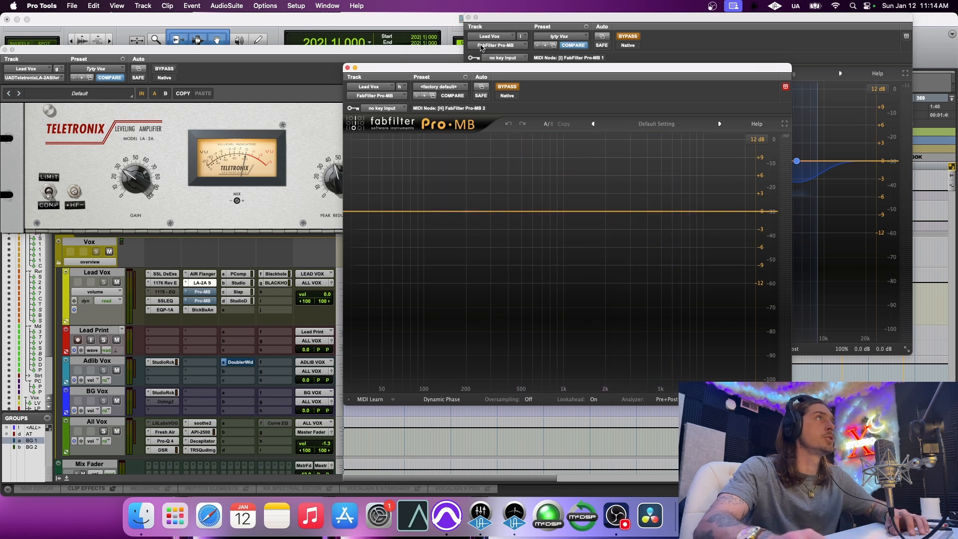
Play the lead vocal through the reset Pro-MB and add a compression band around 750 Hz
key(space)
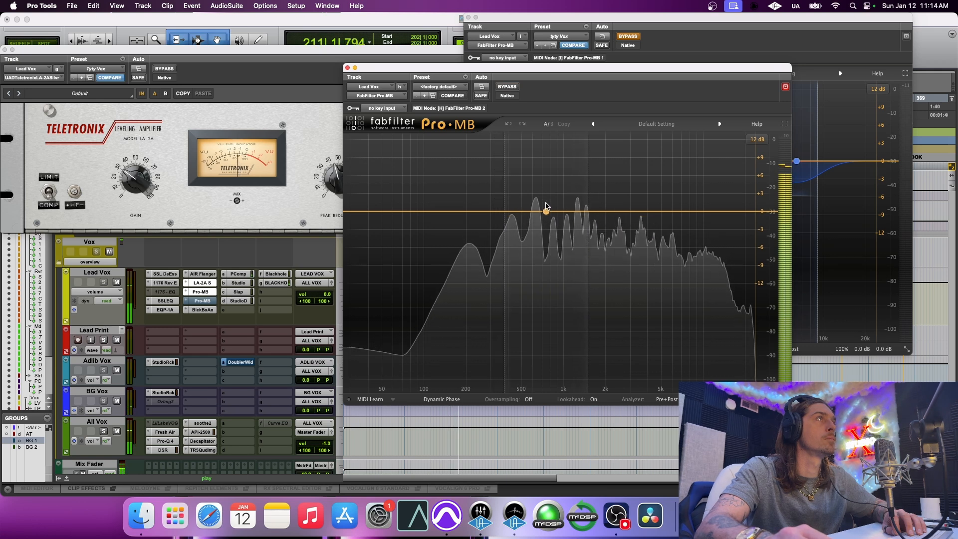
key(space)
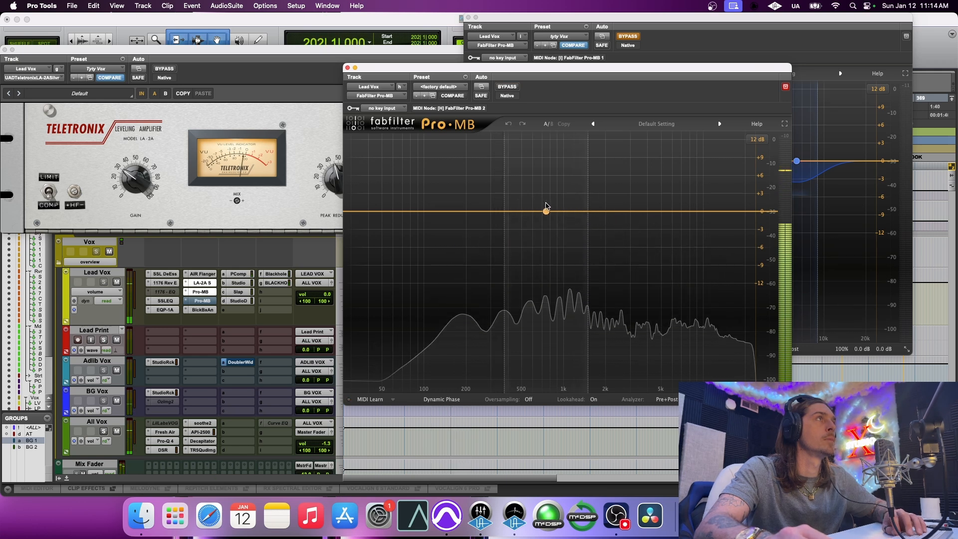
click(546, 209)
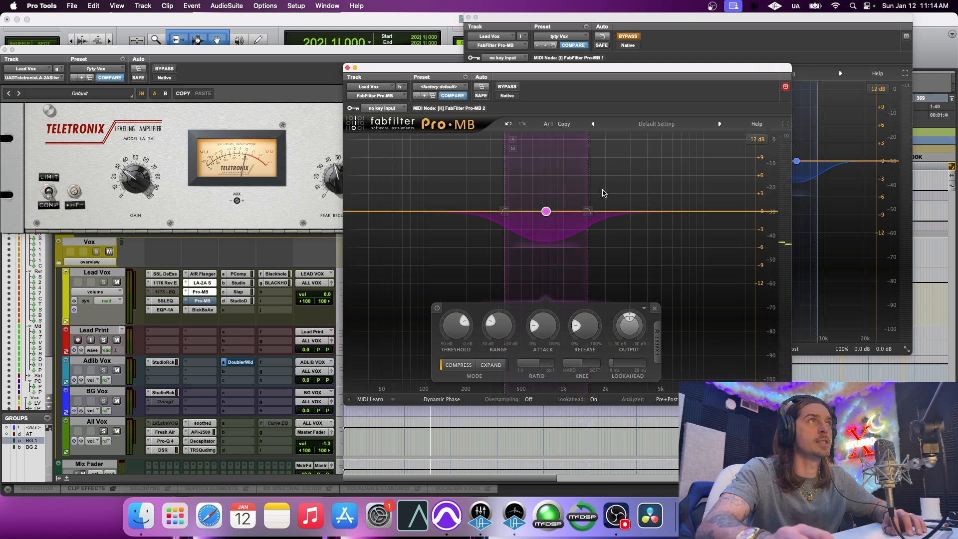
Compare the vocal with the first Pro-MB band bypassed and enabled during playback, leaving the band enabled
key(space)
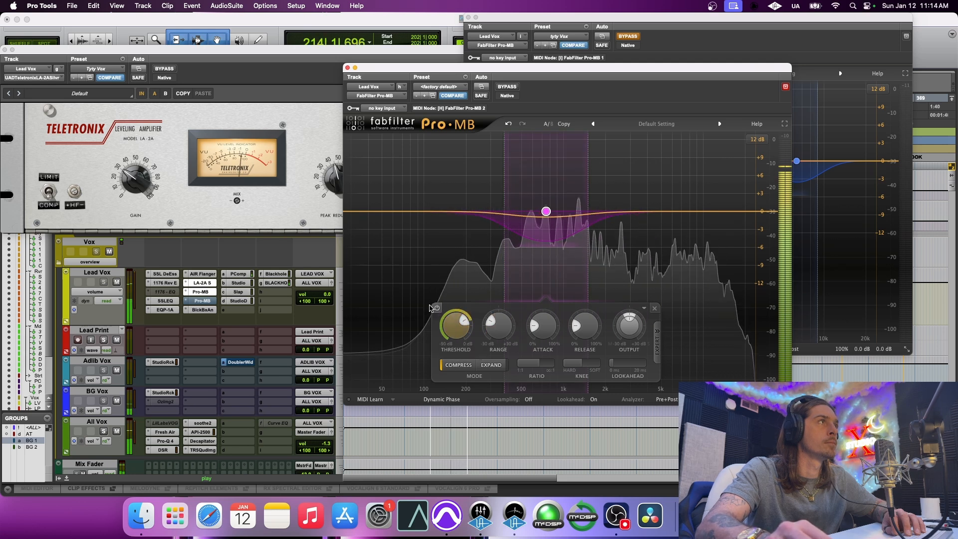
click(437, 308)
click(437, 309)
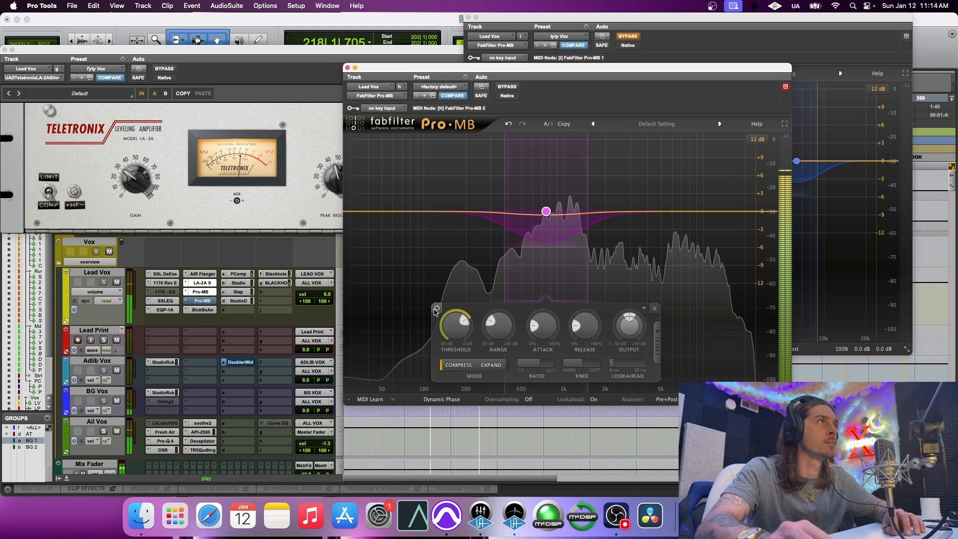
key(space)
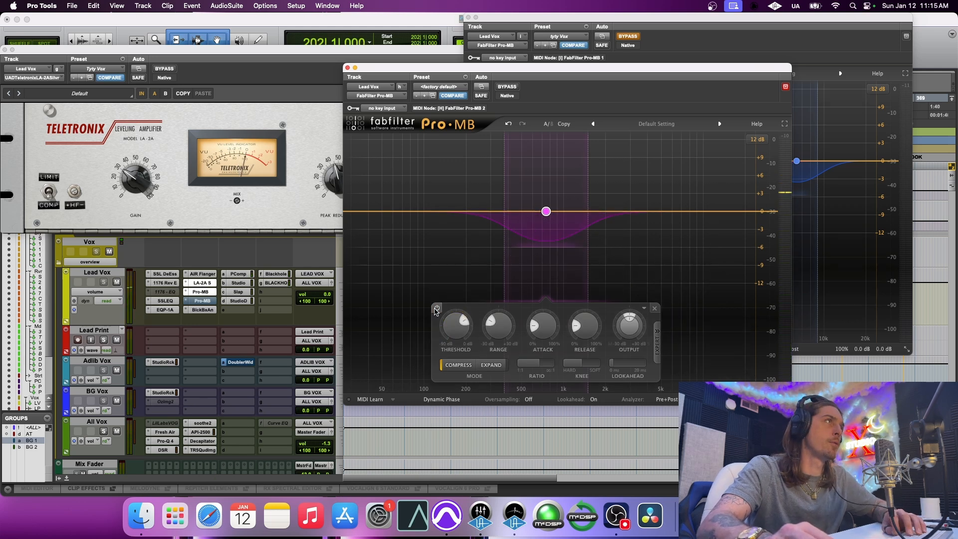
click(437, 308)
key(space)
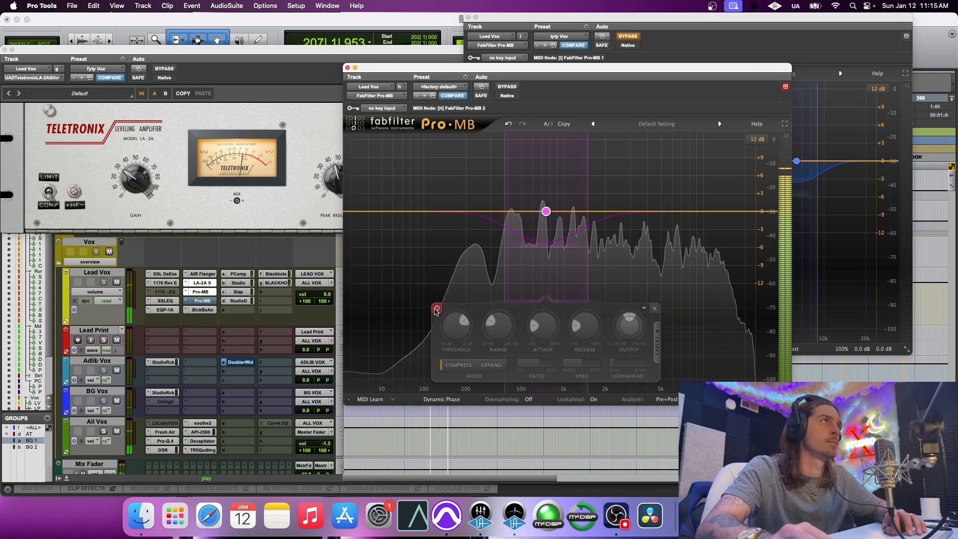
click(437, 309)
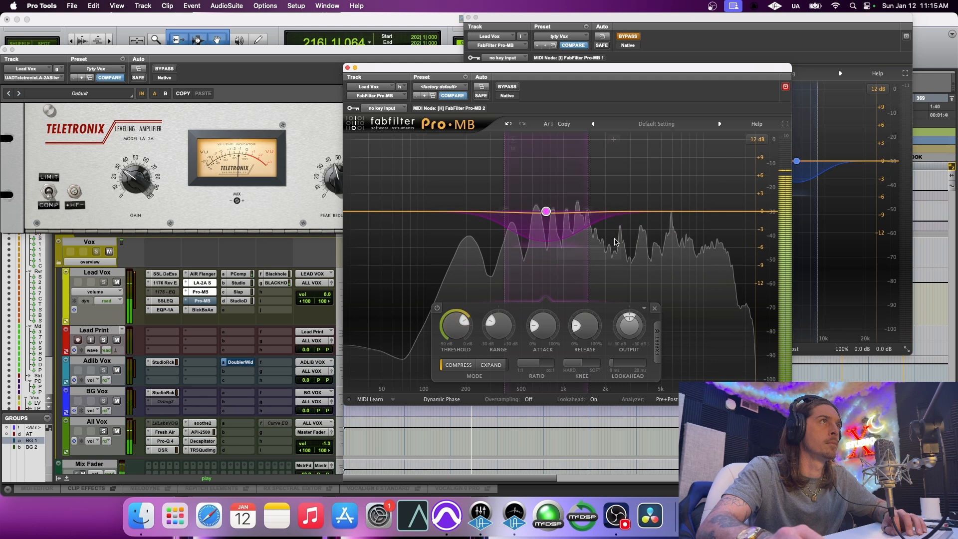
Add a second Pro-MB band near 3.8 kHz, raise its low crossover to about 2.5 kHz and slightly lower its high crossover
click(645, 212)
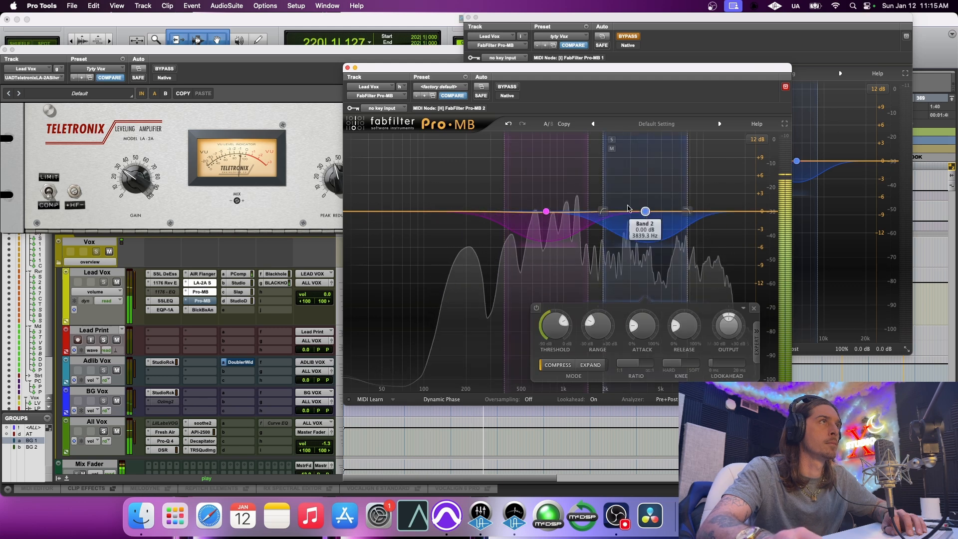
drag(605, 202, 621, 200)
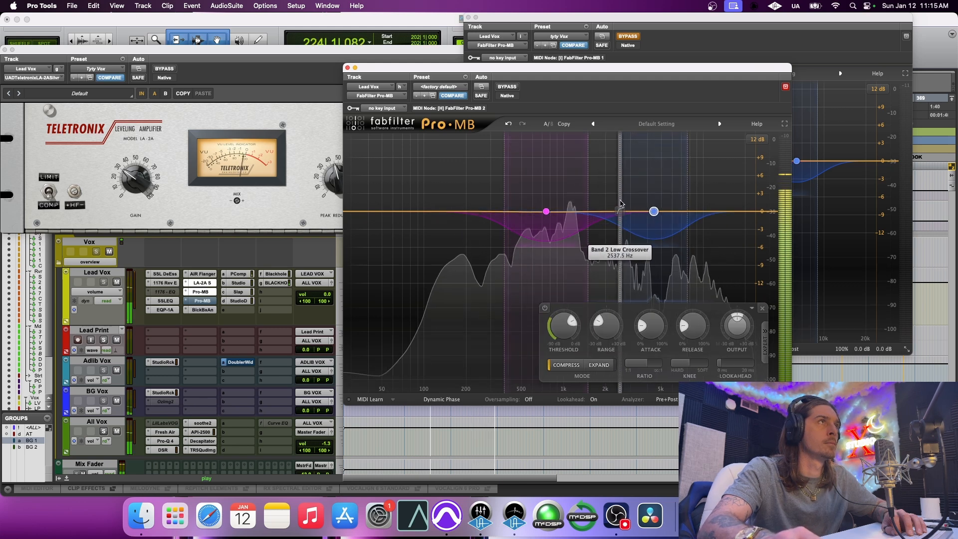
drag(687, 194, 682, 194)
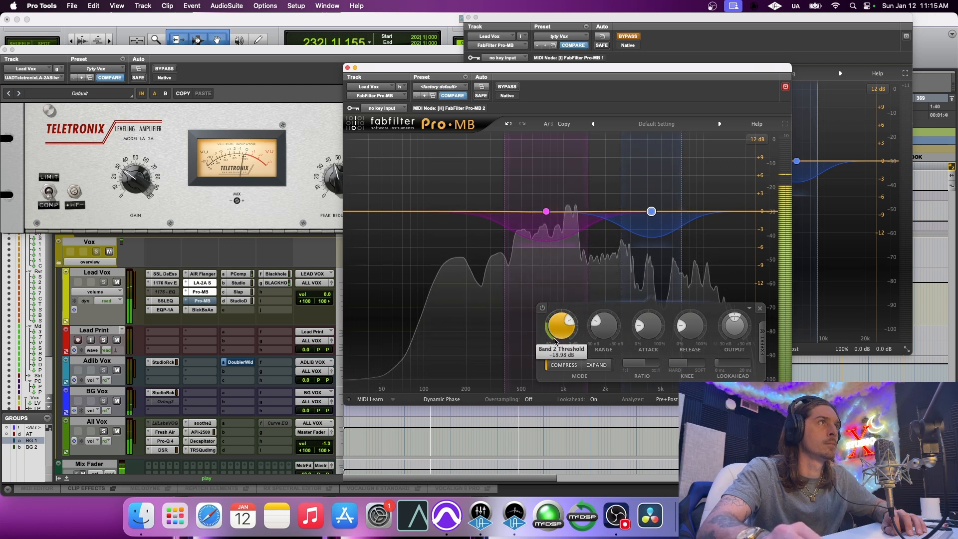
Lower the second band's threshold to about -25.9 dB while listening to the vocal
drag(551, 351, 548, 366)
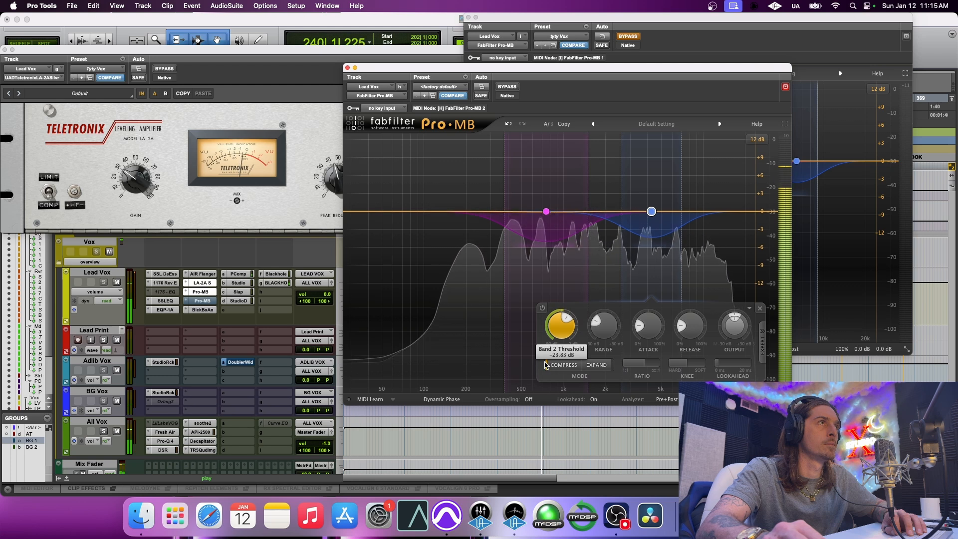
drag(545, 365, 546, 366)
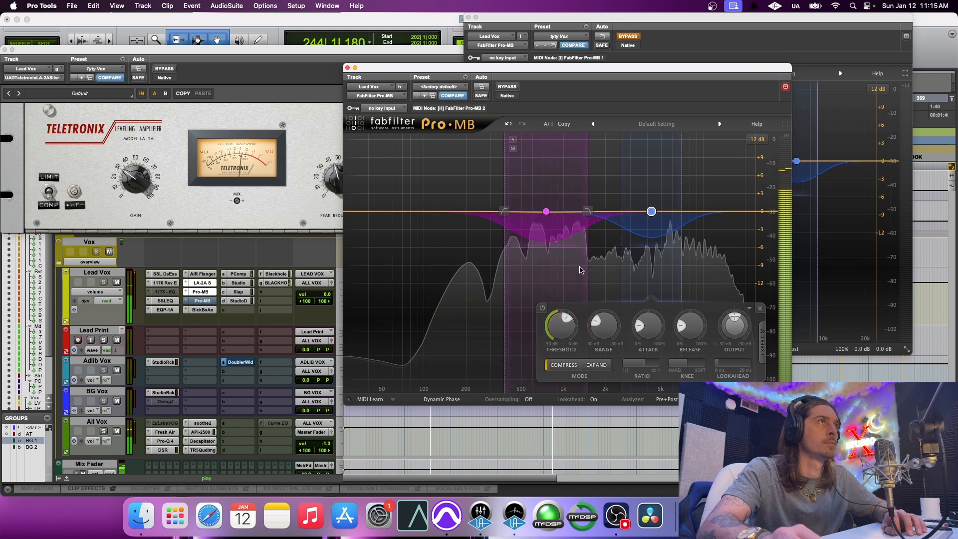
key(space)
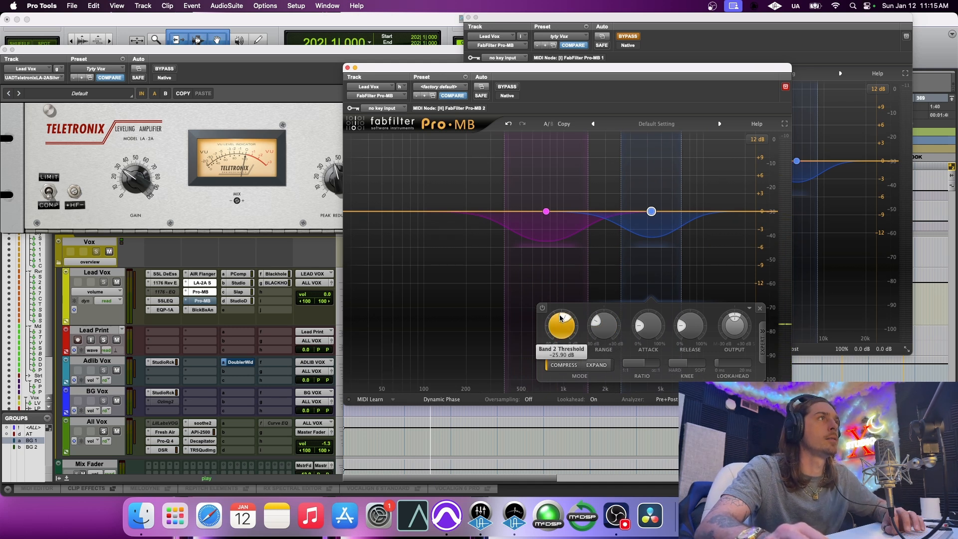
Compare the vocal with the second Pro-MB band bypassed and enabled during playback, leaving the band enabled
key(space)
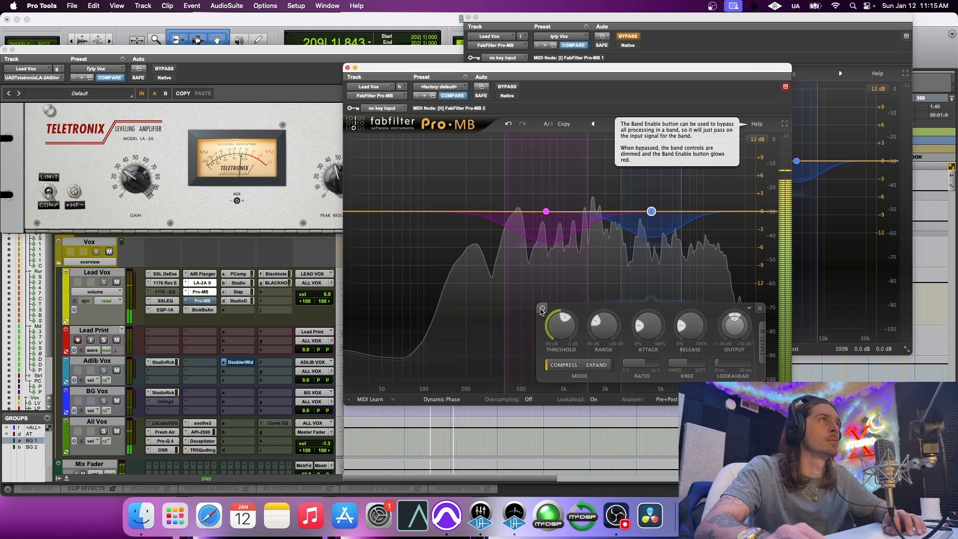
click(543, 309)
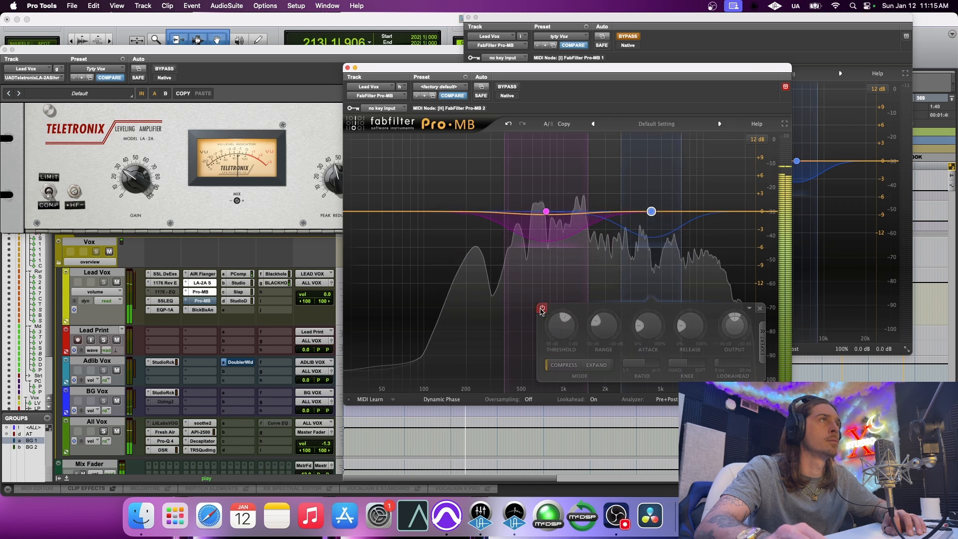
click(542, 309)
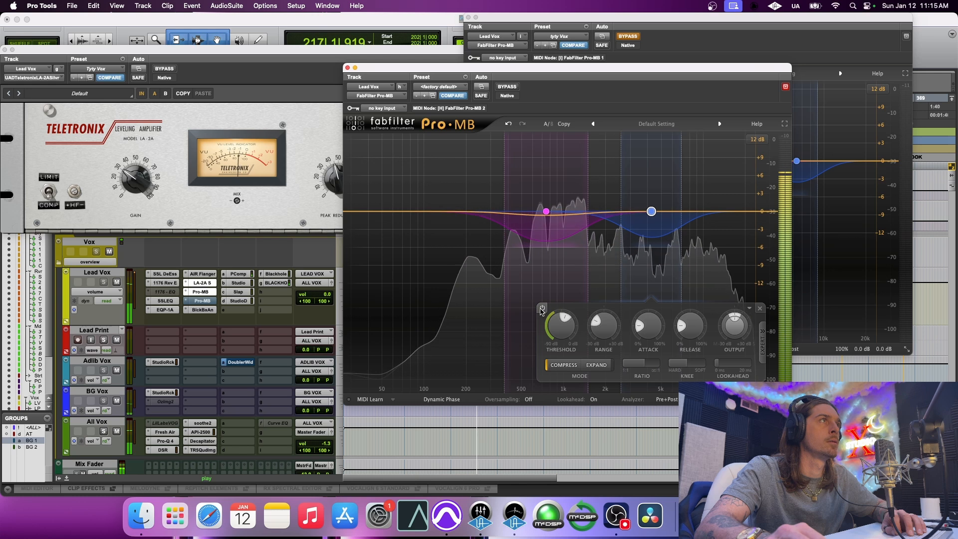
key(space)
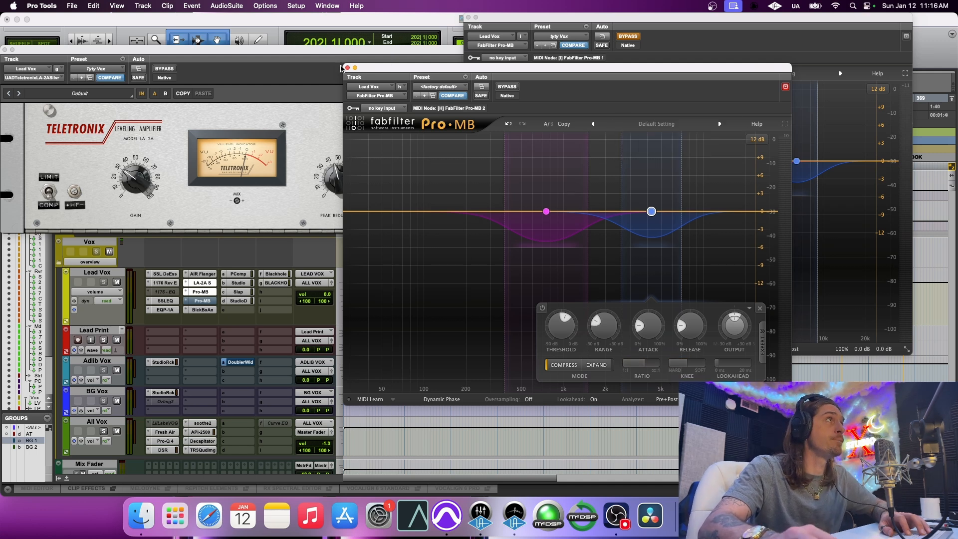
Close the newly configured Pro-MB and bypass the BlckBxAn insert on the Lead Vox track
click(348, 68)
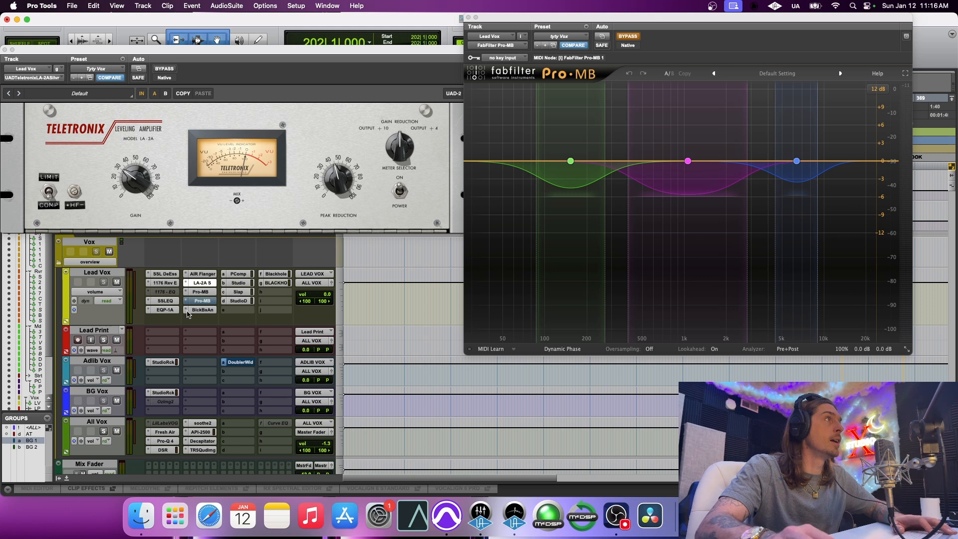
click(198, 310)
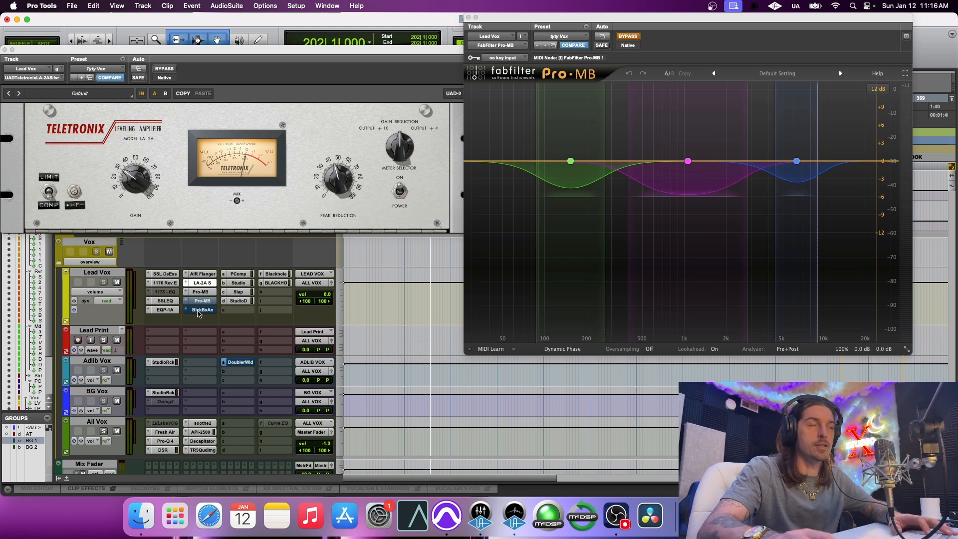
Play the mix and compare the Lead Vox with its BlckBxAn insert bypassed and enabled, leaving the insert enabled
key(space)
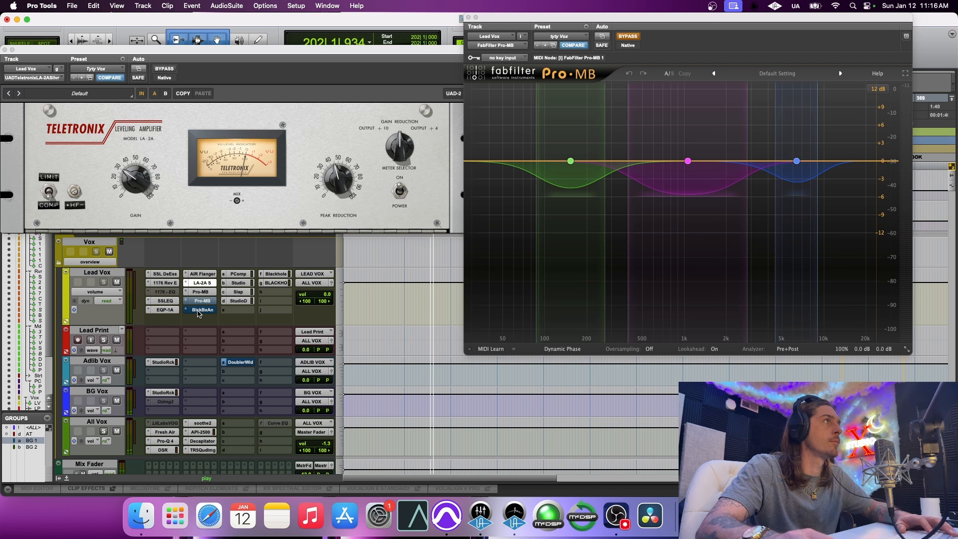
click(202, 310)
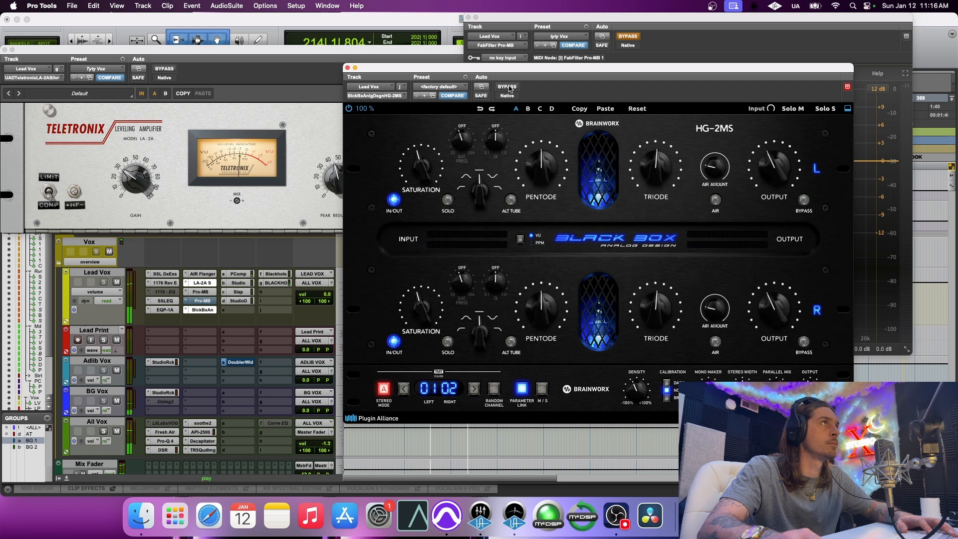
click(508, 87)
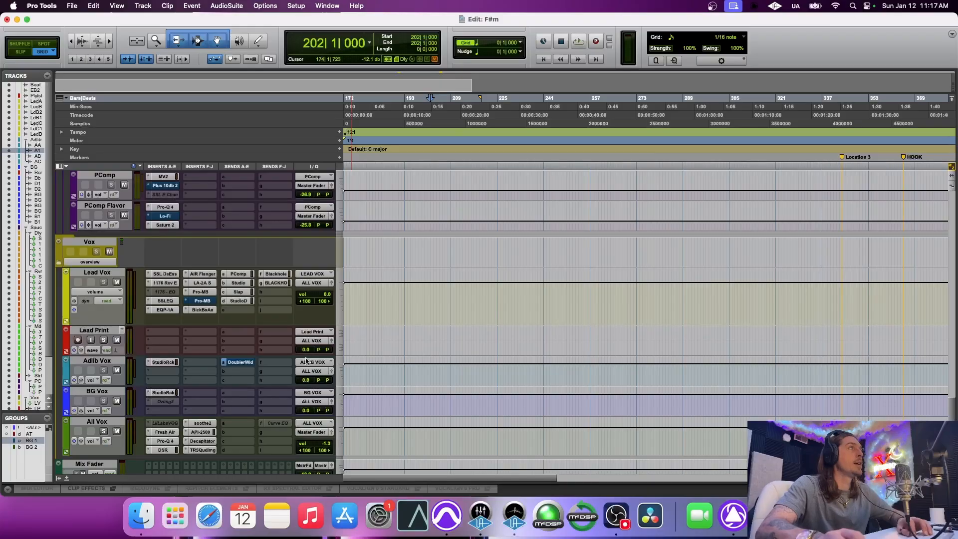
Open the Lead Vox track's StudioD send fader and locate the StudioD track in the Modulation folder
scroll(239, 312, up, 3)
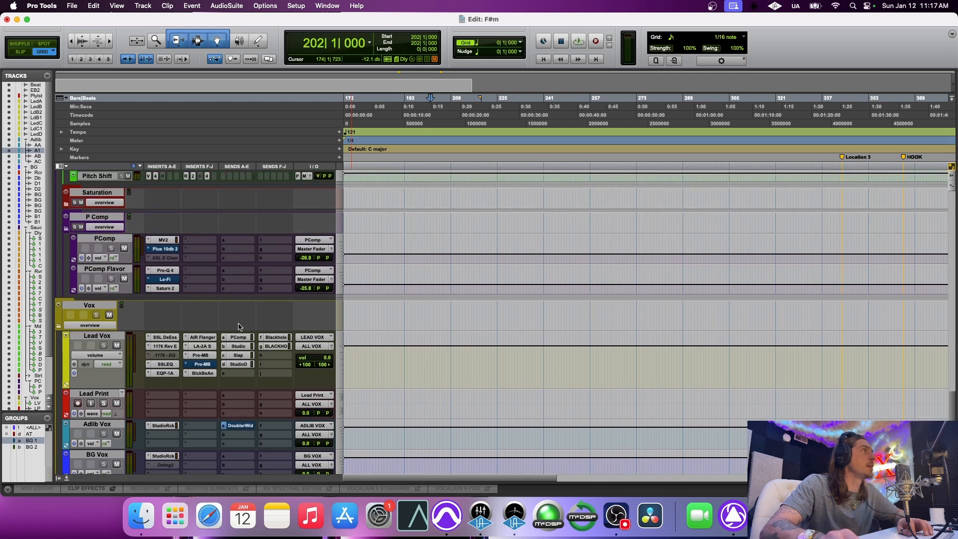
click(238, 365)
scroll(112, 287, up, 6)
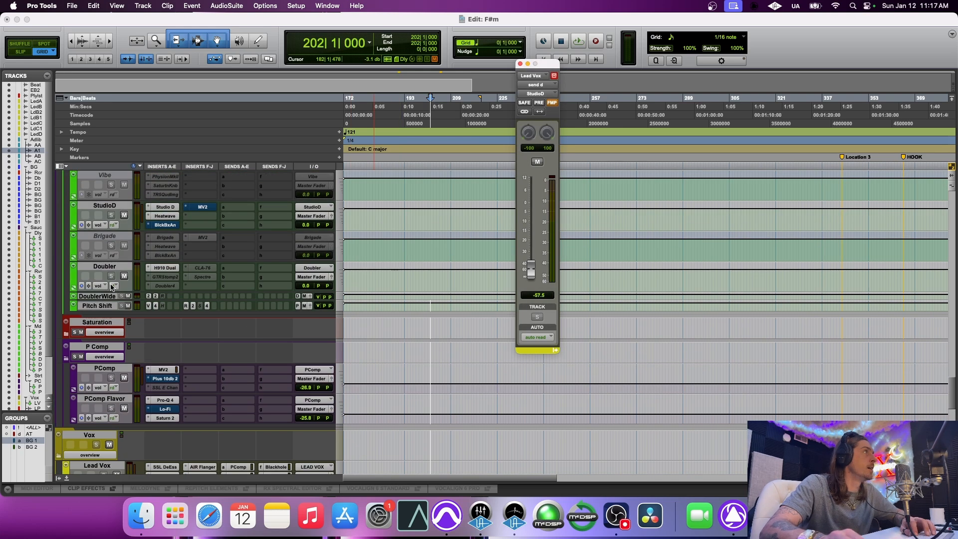
scroll(107, 278, up, 5)
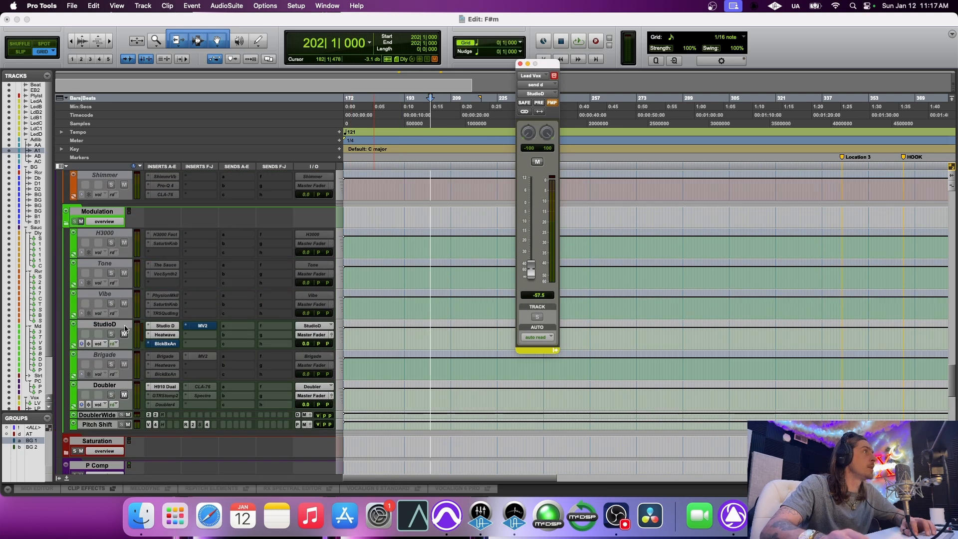
Open the Studio D chorus on the StudioD track and try other modulation modes, returning to mode 1
click(165, 327)
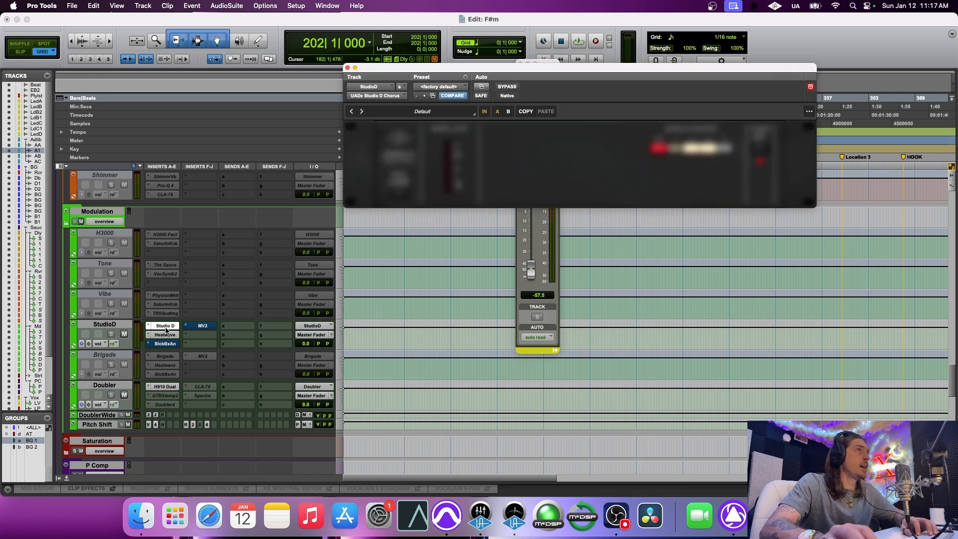
drag(611, 78, 412, 83)
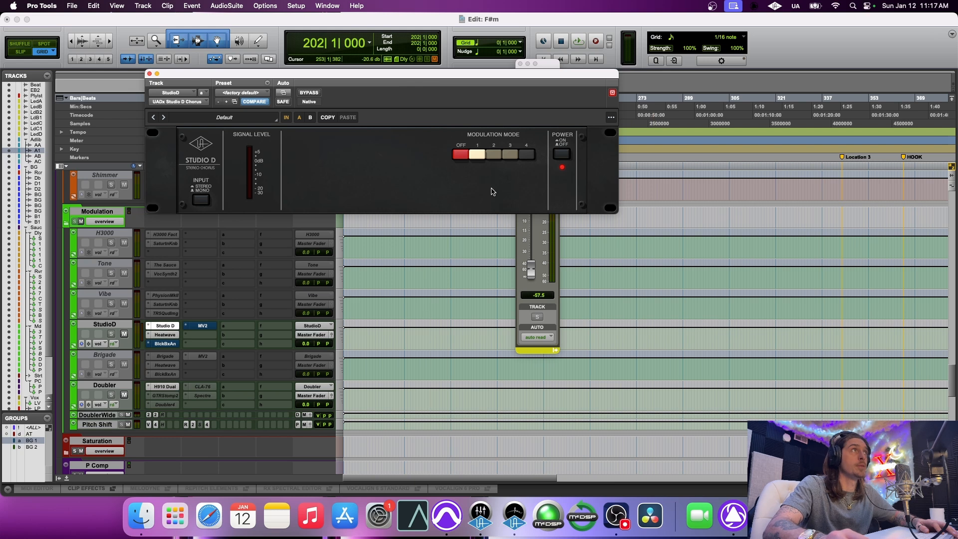
click(526, 158)
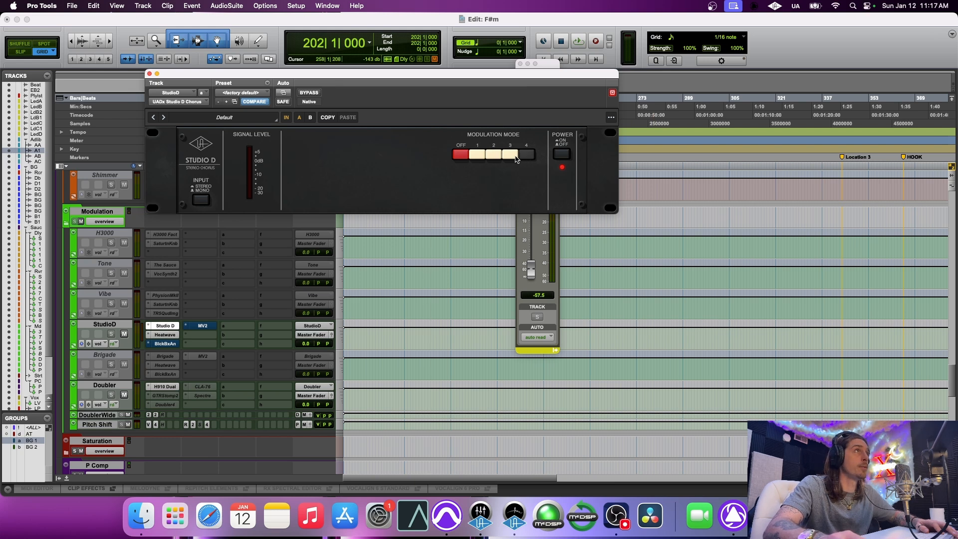
click(495, 157)
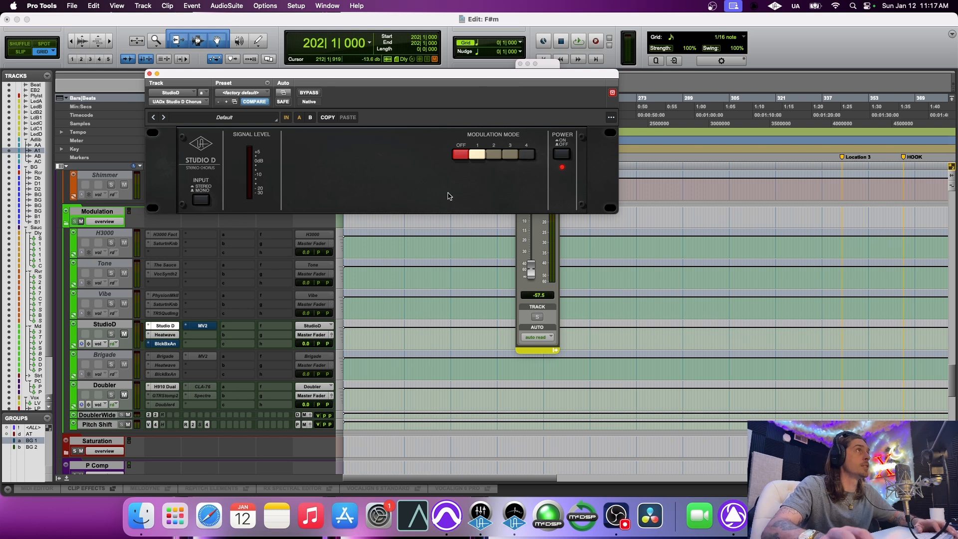
Raise the Lead Vox's StudioD send to about -8.9 dB, bypass Heatwave on the StudioD track and start playback
click(525, 68)
drag(531, 269, 528, 224)
key(space)
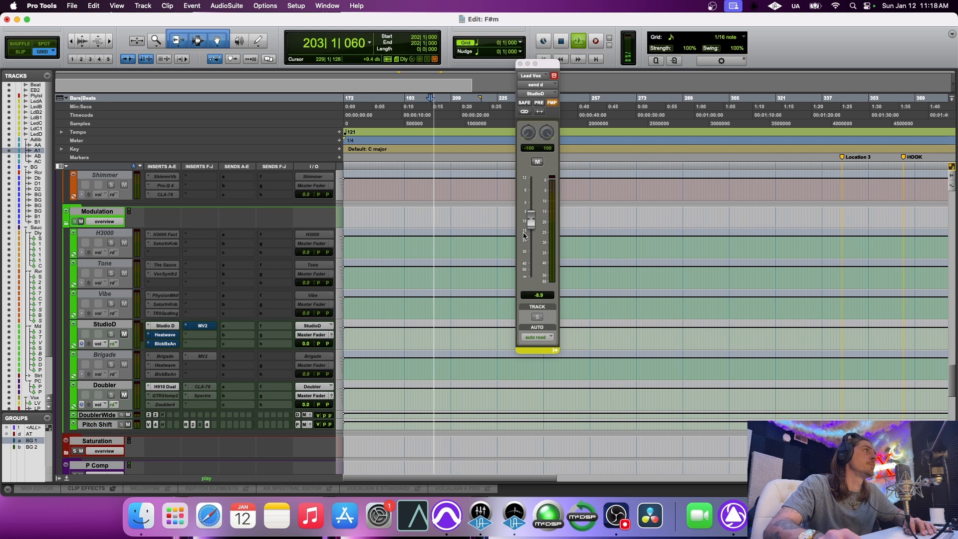
Listen to the vocal with the Studio D chorus open beside the send fader, and stop playback
click(164, 326)
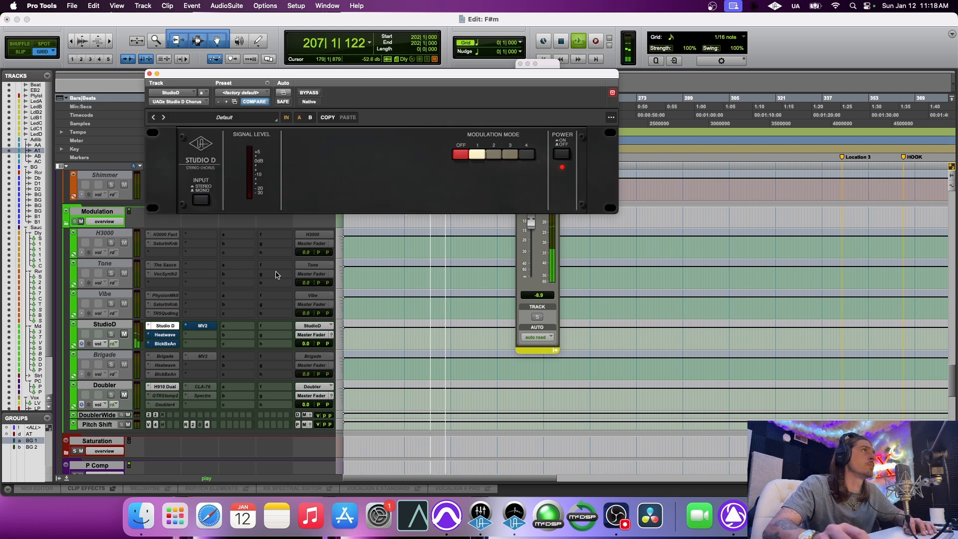
click(544, 64)
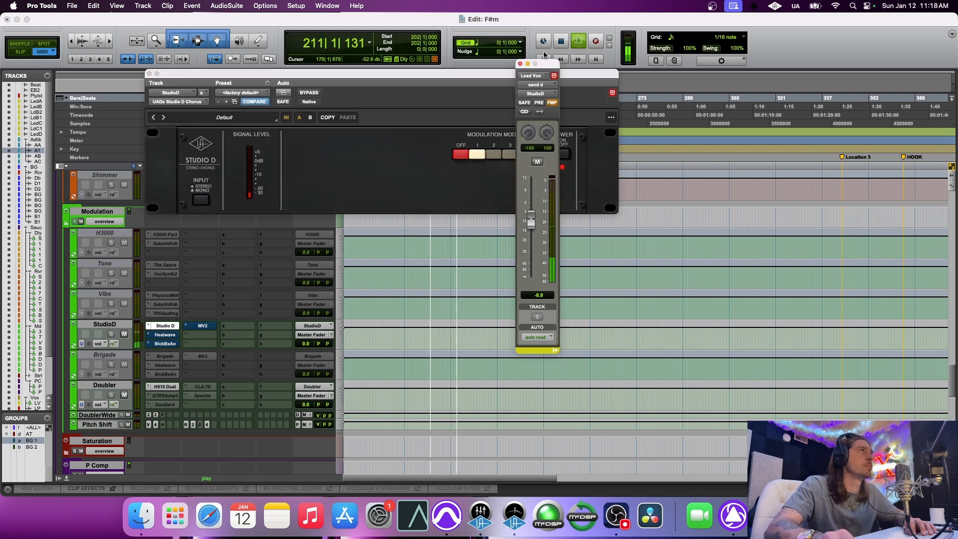
drag(544, 63, 686, 67)
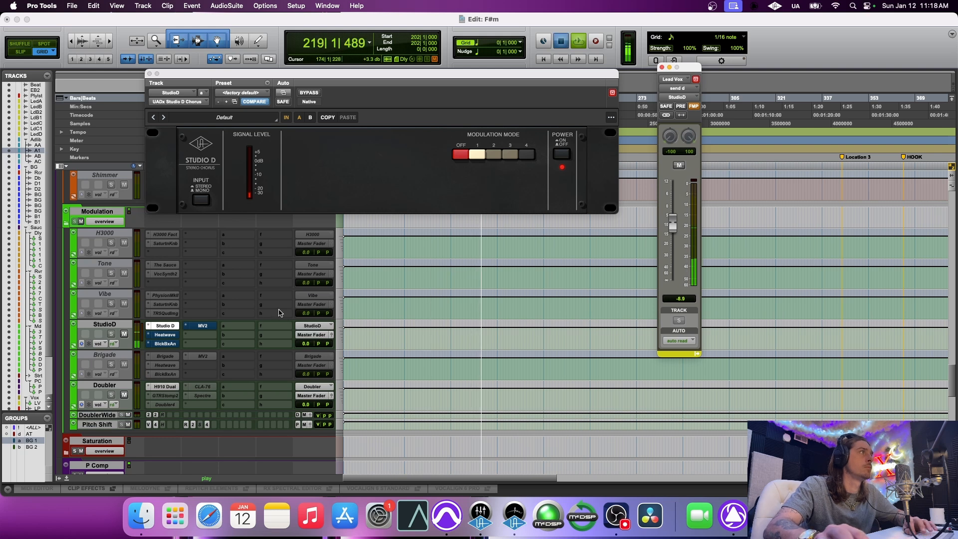
key(space)
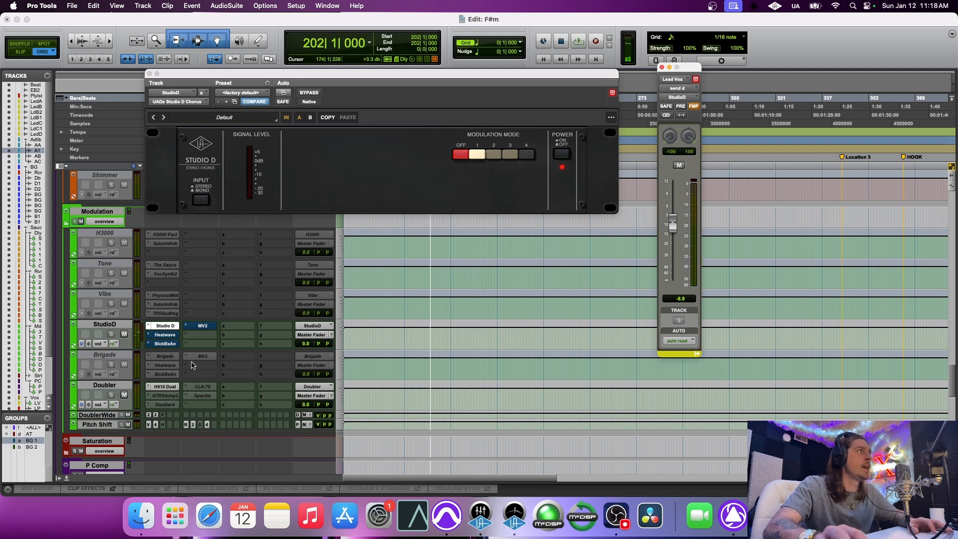
Enable Heatwave on the StudioD track, reset its Drive to 0, raise it to 26 while listening, and close the plug-in
super+click(161, 335)
click(167, 335)
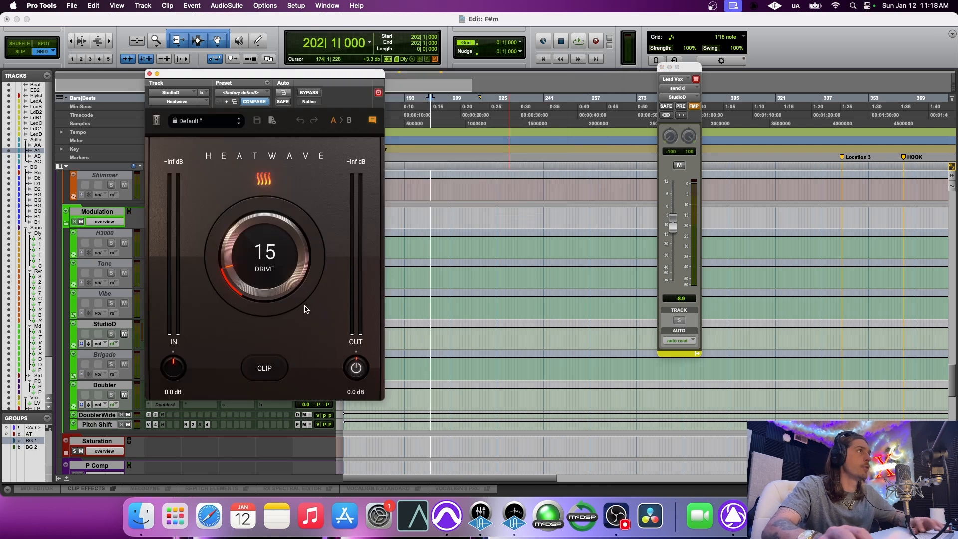
alt+click(261, 265)
key(space)
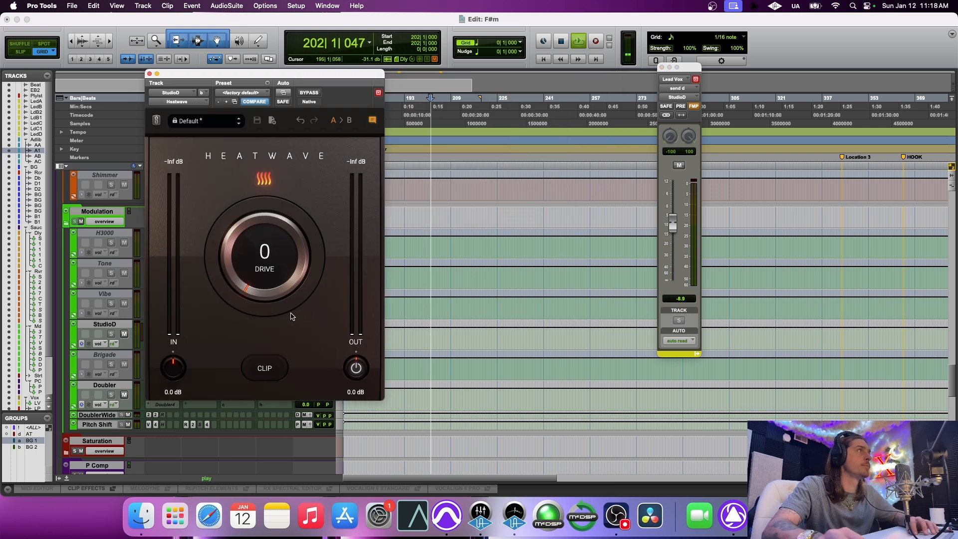
drag(259, 285, 253, 227)
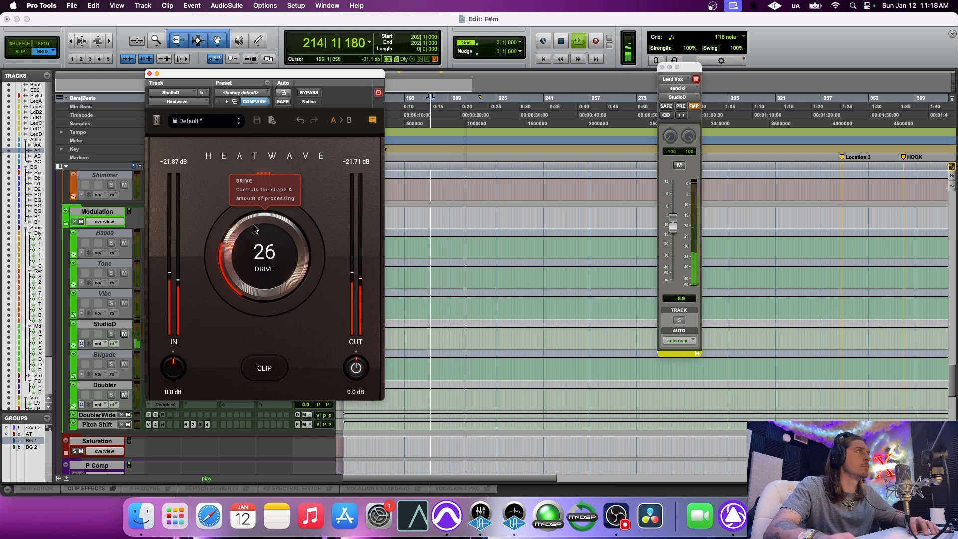
key(space)
click(150, 74)
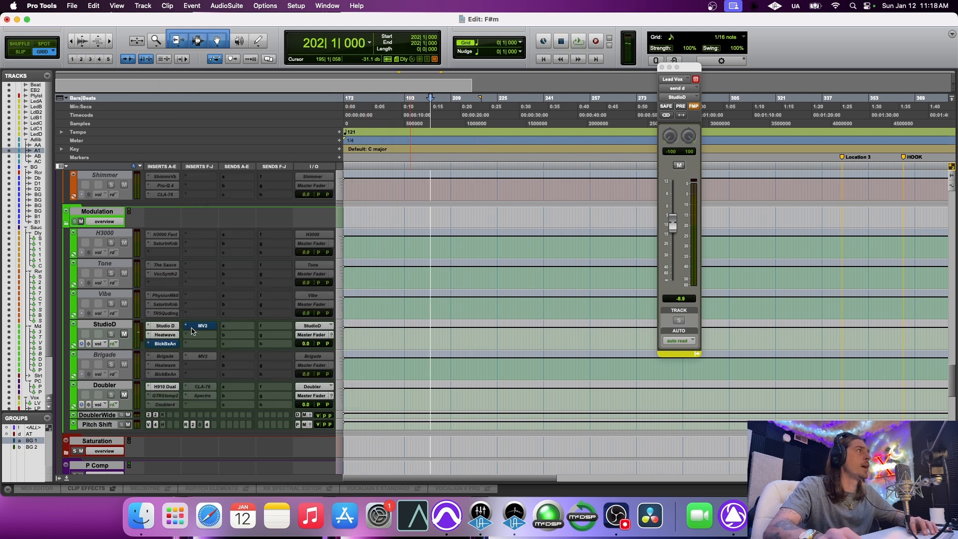
Enable MV2 on the StudioD track, lower its High Level to about -1.1 during playback, and close the plug-in
click(200, 326)
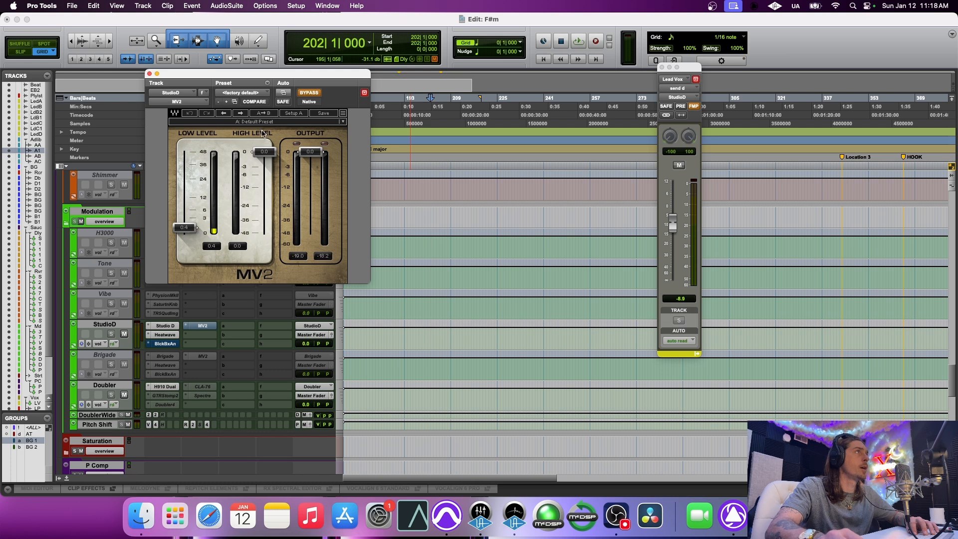
click(309, 93)
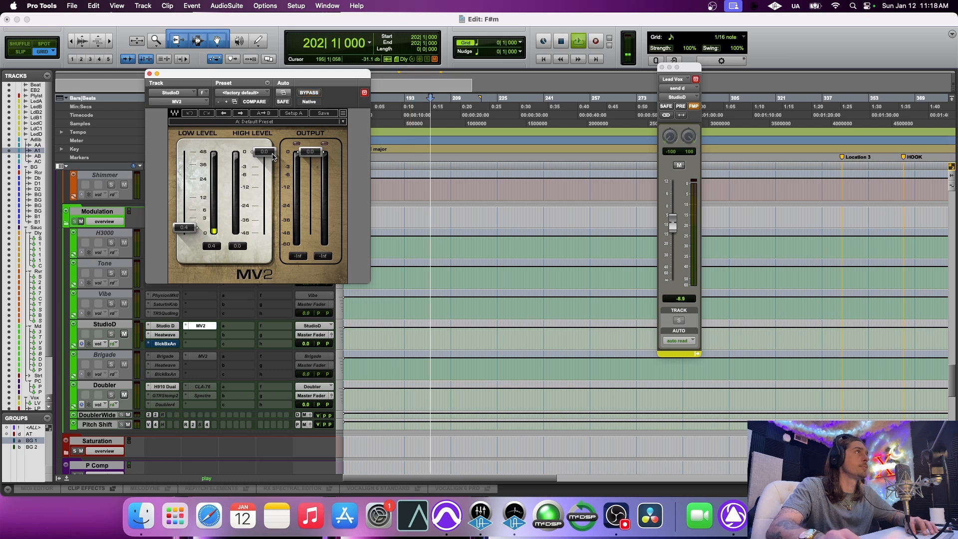
key(space)
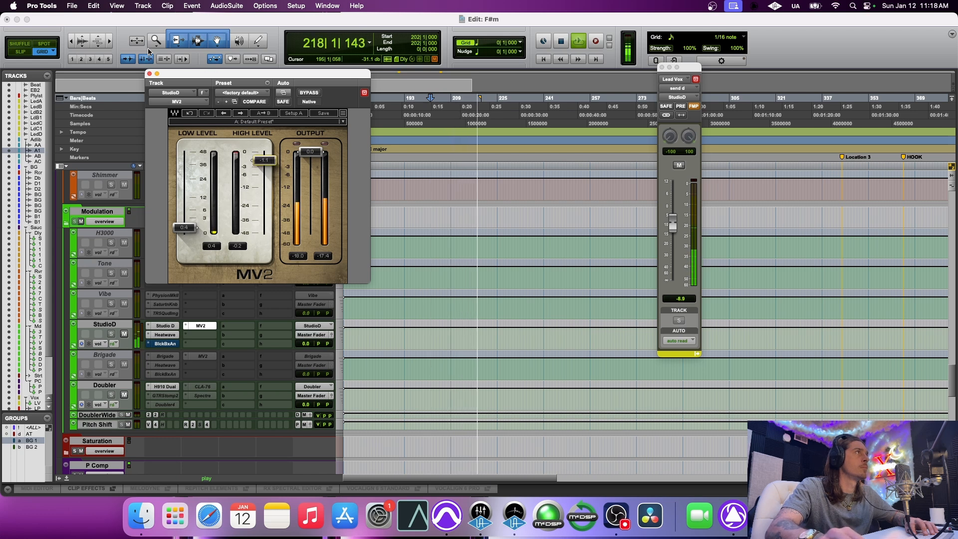
click(149, 74)
click(561, 42)
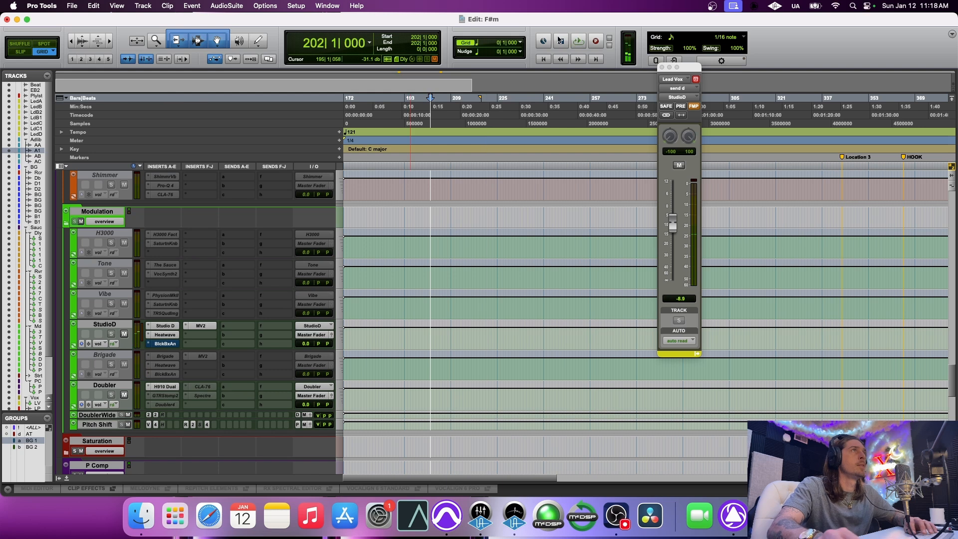
Pull the Lead Vox's StudioD send fully down, and bring it up to about -65.9 dB during playback
drag(689, 72, 517, 46)
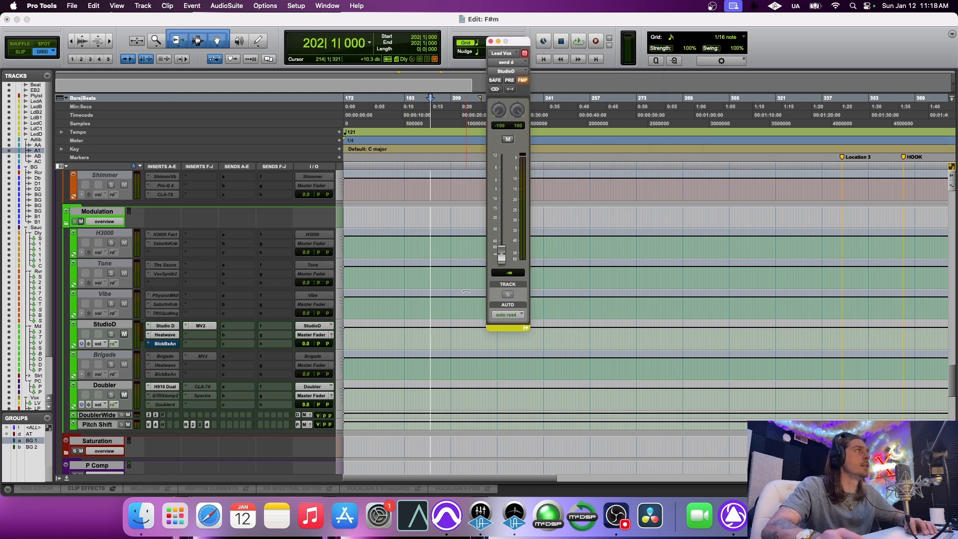
key(space)
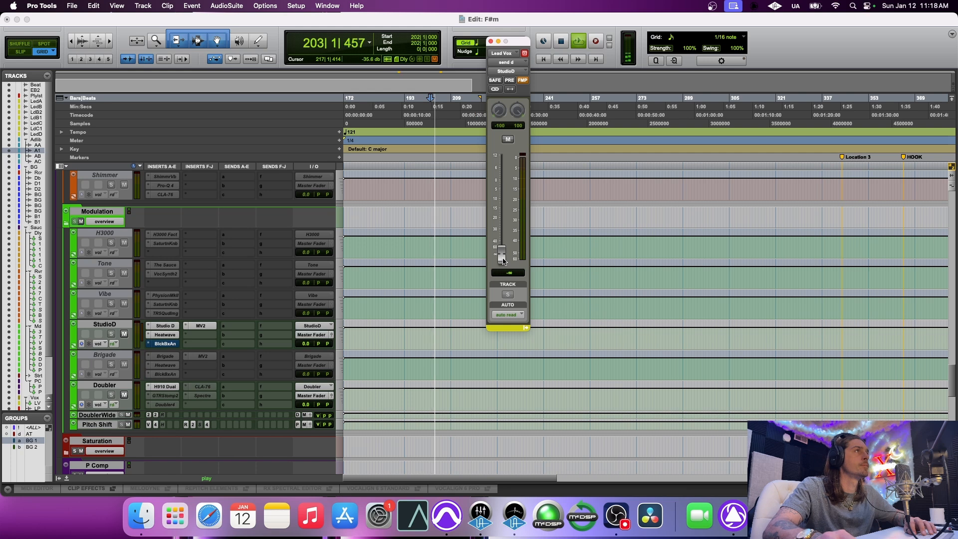
drag(504, 261, 505, 256)
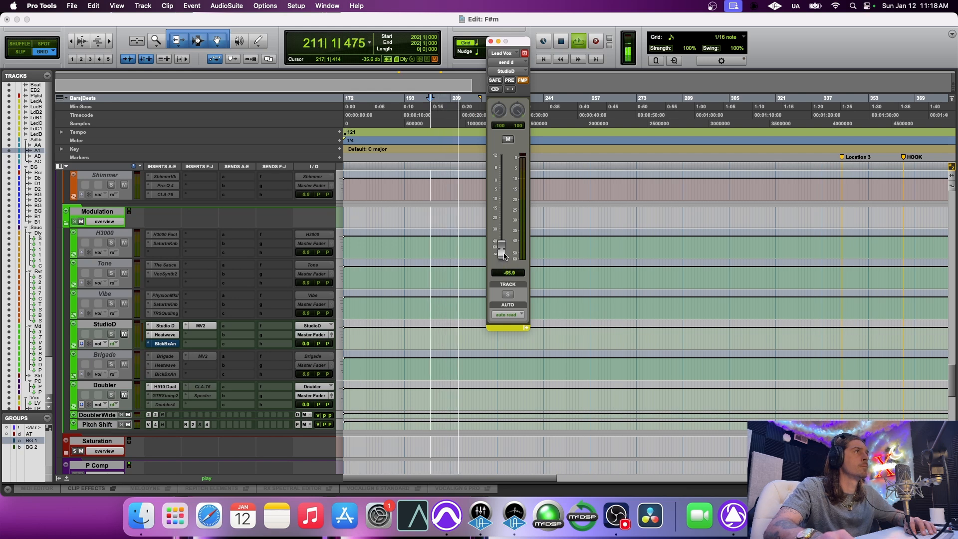
Compare the lead vocal with the StudioD send muted and unmuted over two playback passes
click(509, 139)
click(509, 140)
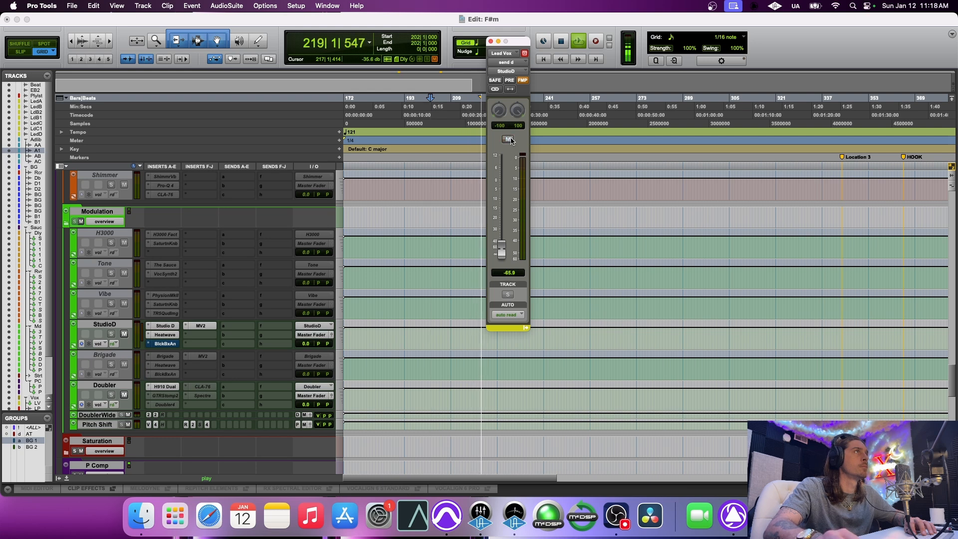
key(space)
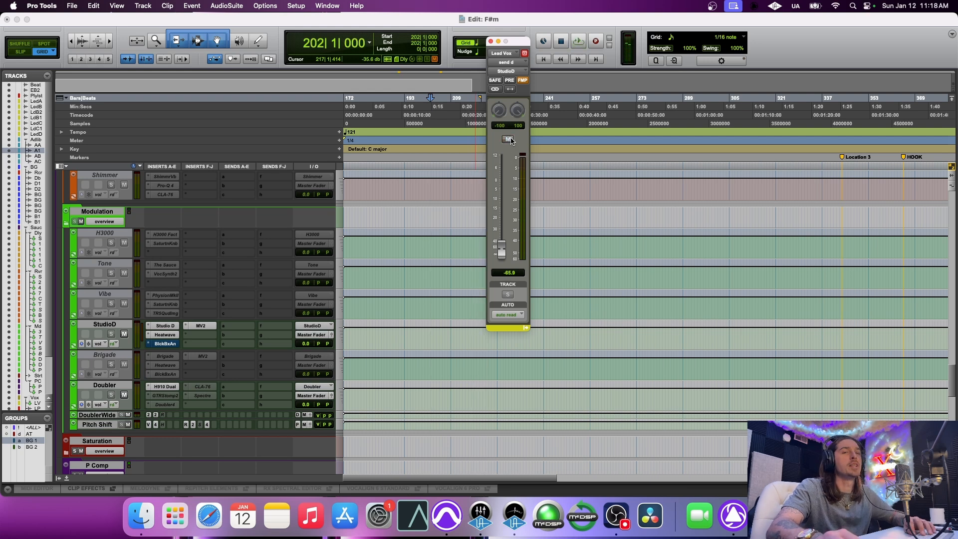
key(space)
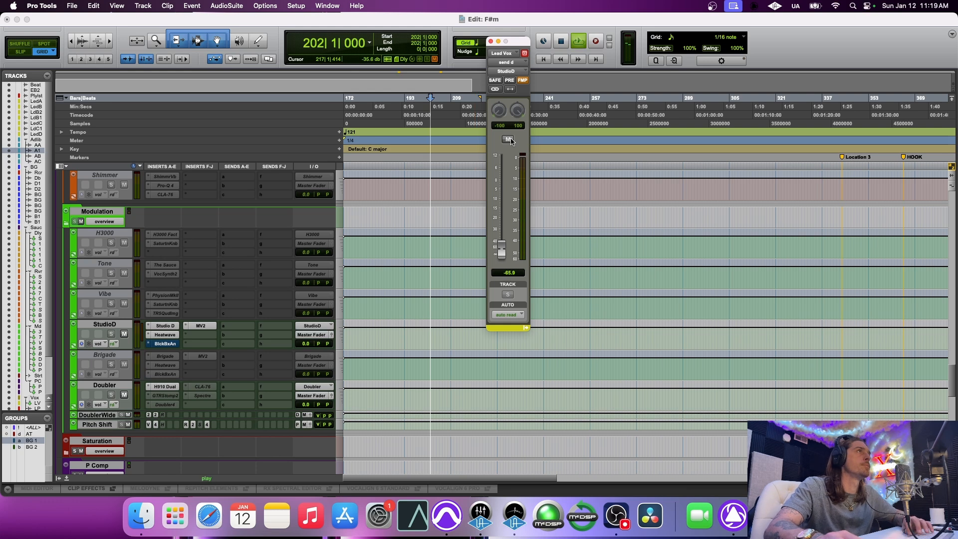
click(509, 139)
click(509, 140)
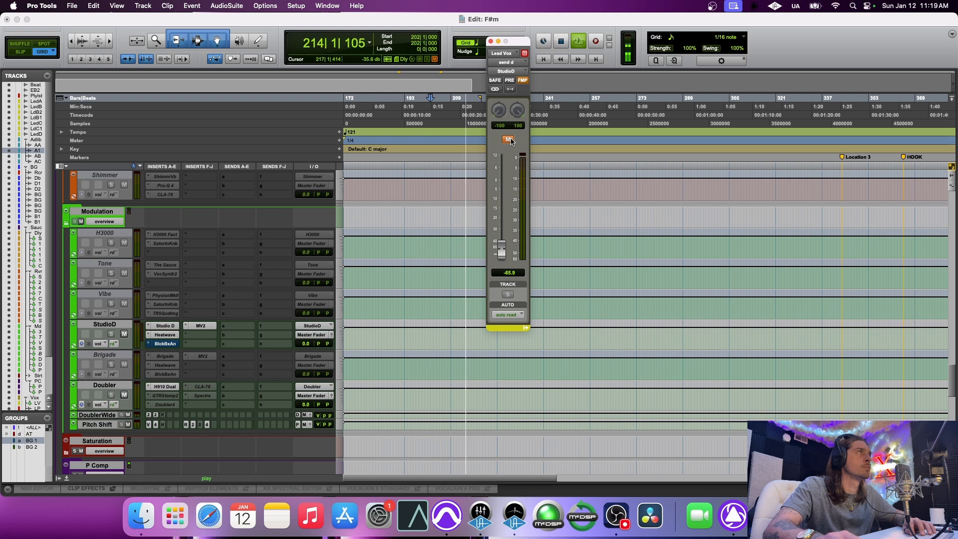
Unmute the StudioD send and raise its level to about -59.4 dB while listening
click(509, 140)
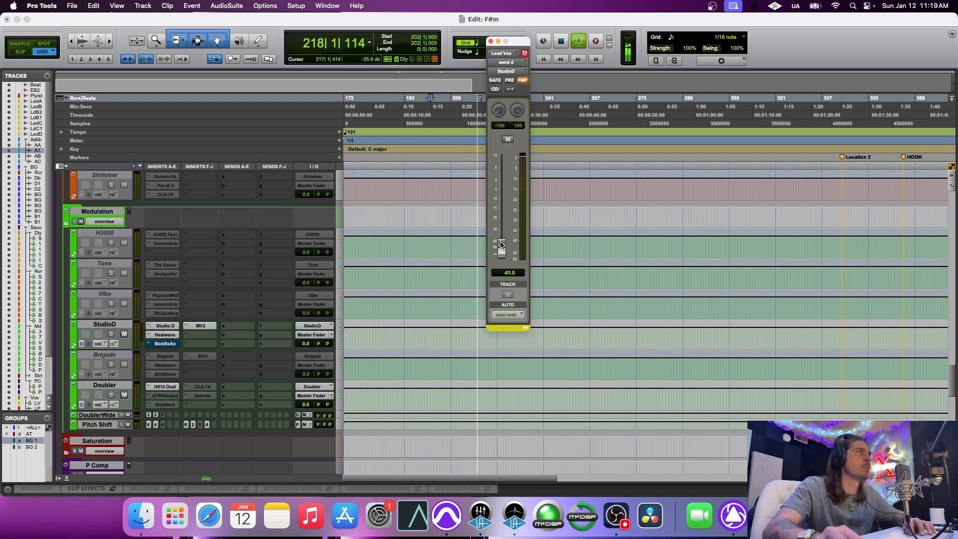
drag(500, 244, 501, 243)
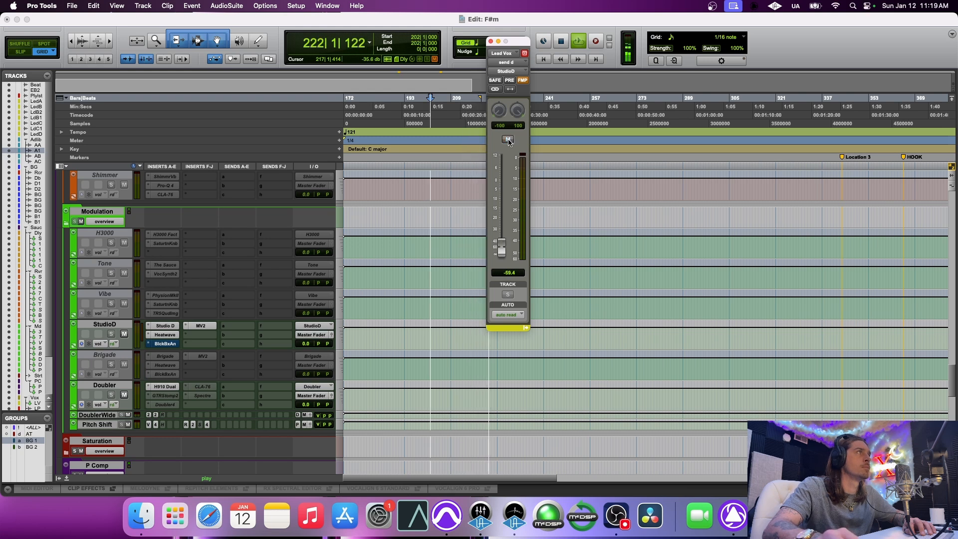